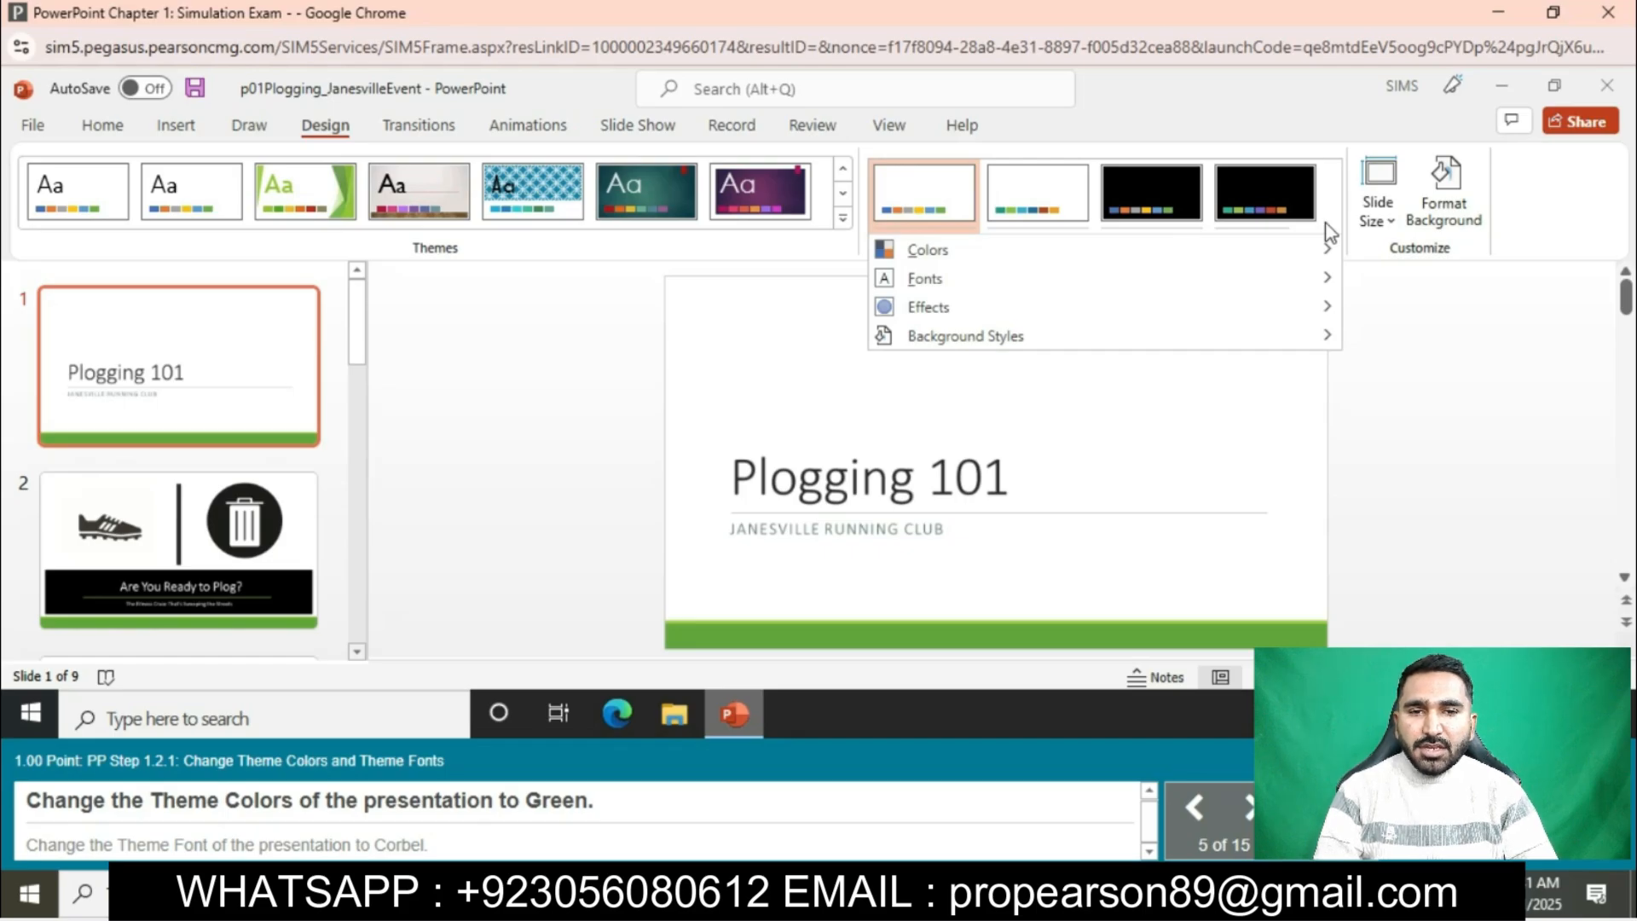
- Change the presentation's theme colors to Green and its theme fonts to Corbel
left_click(1070, 252)
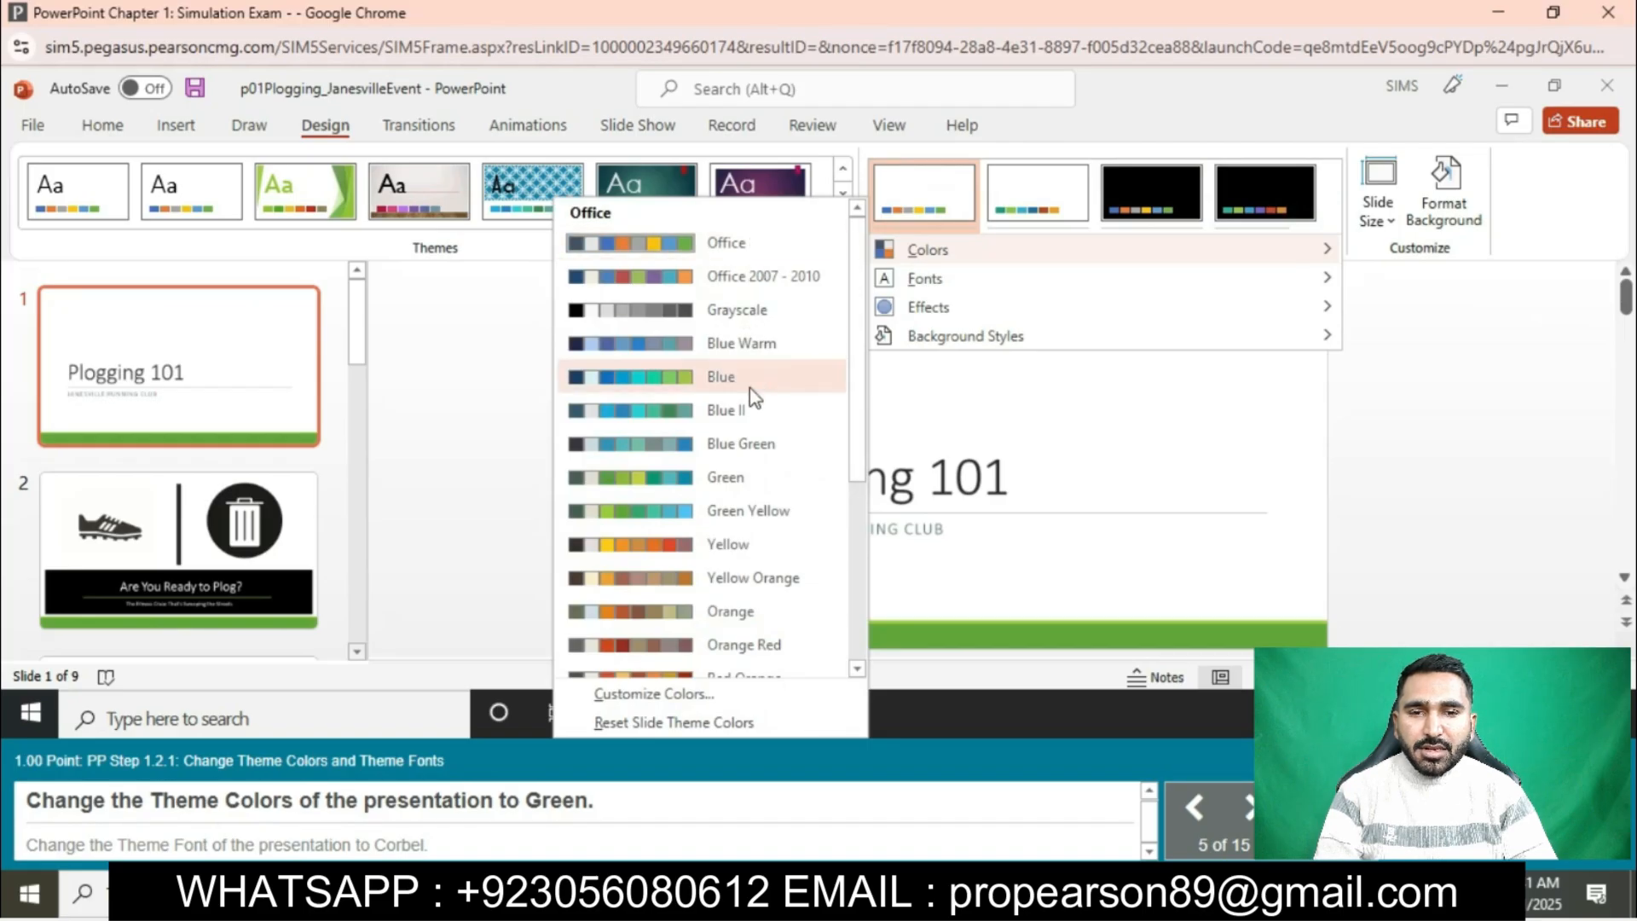
left_click(727, 477)
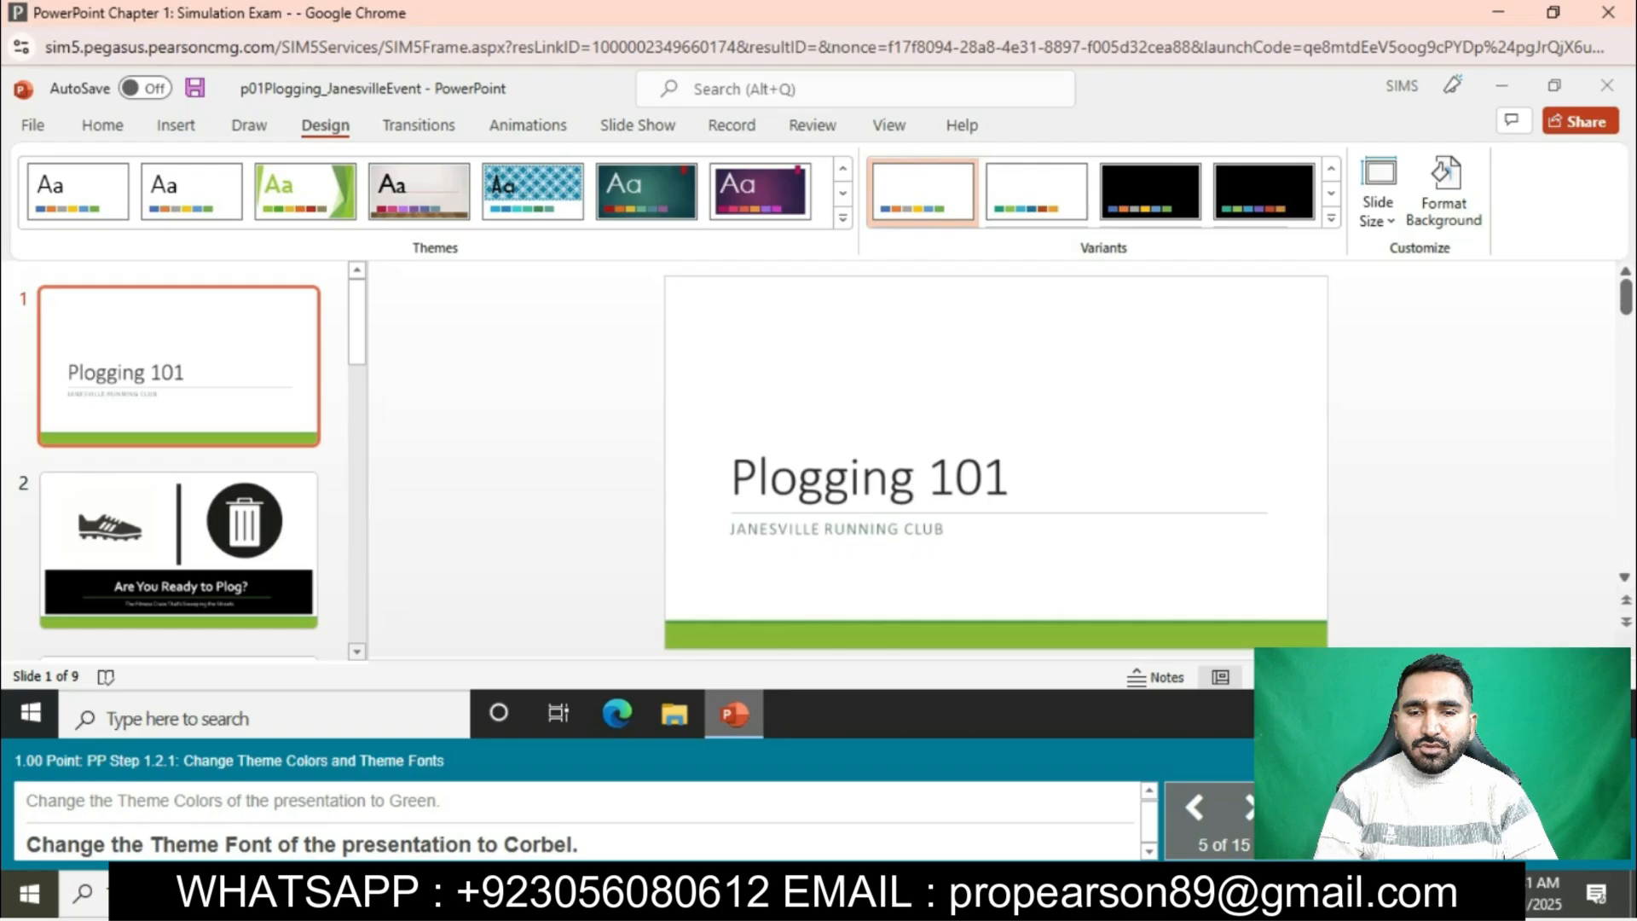
left_click(1331, 220)
mouse_move(1052, 285)
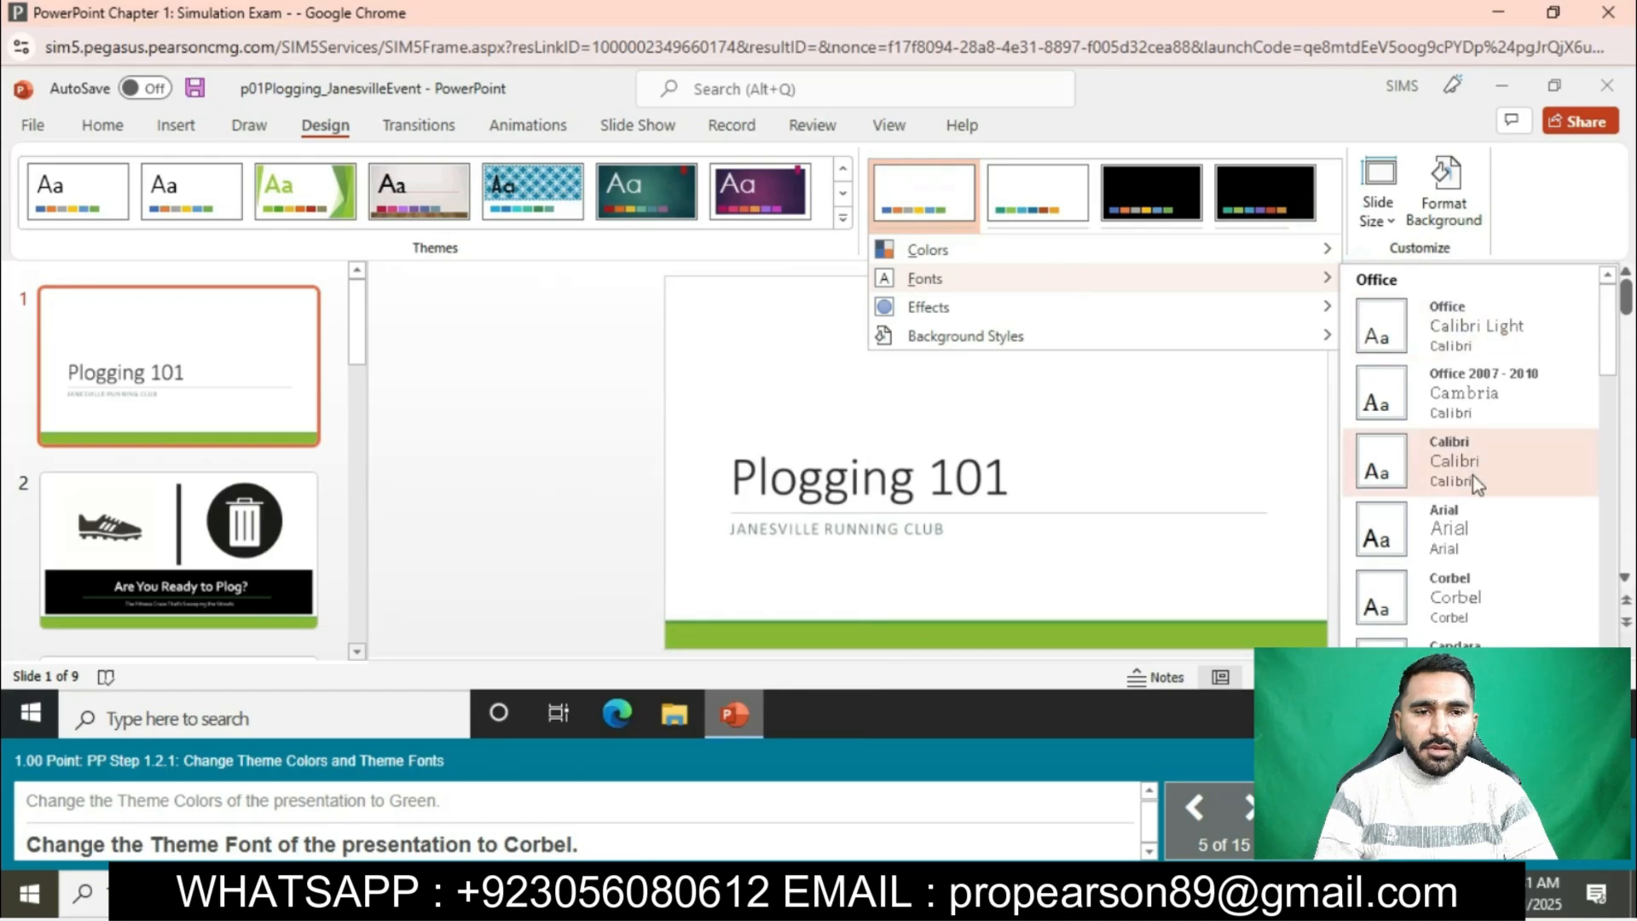
left_click(1468, 597)
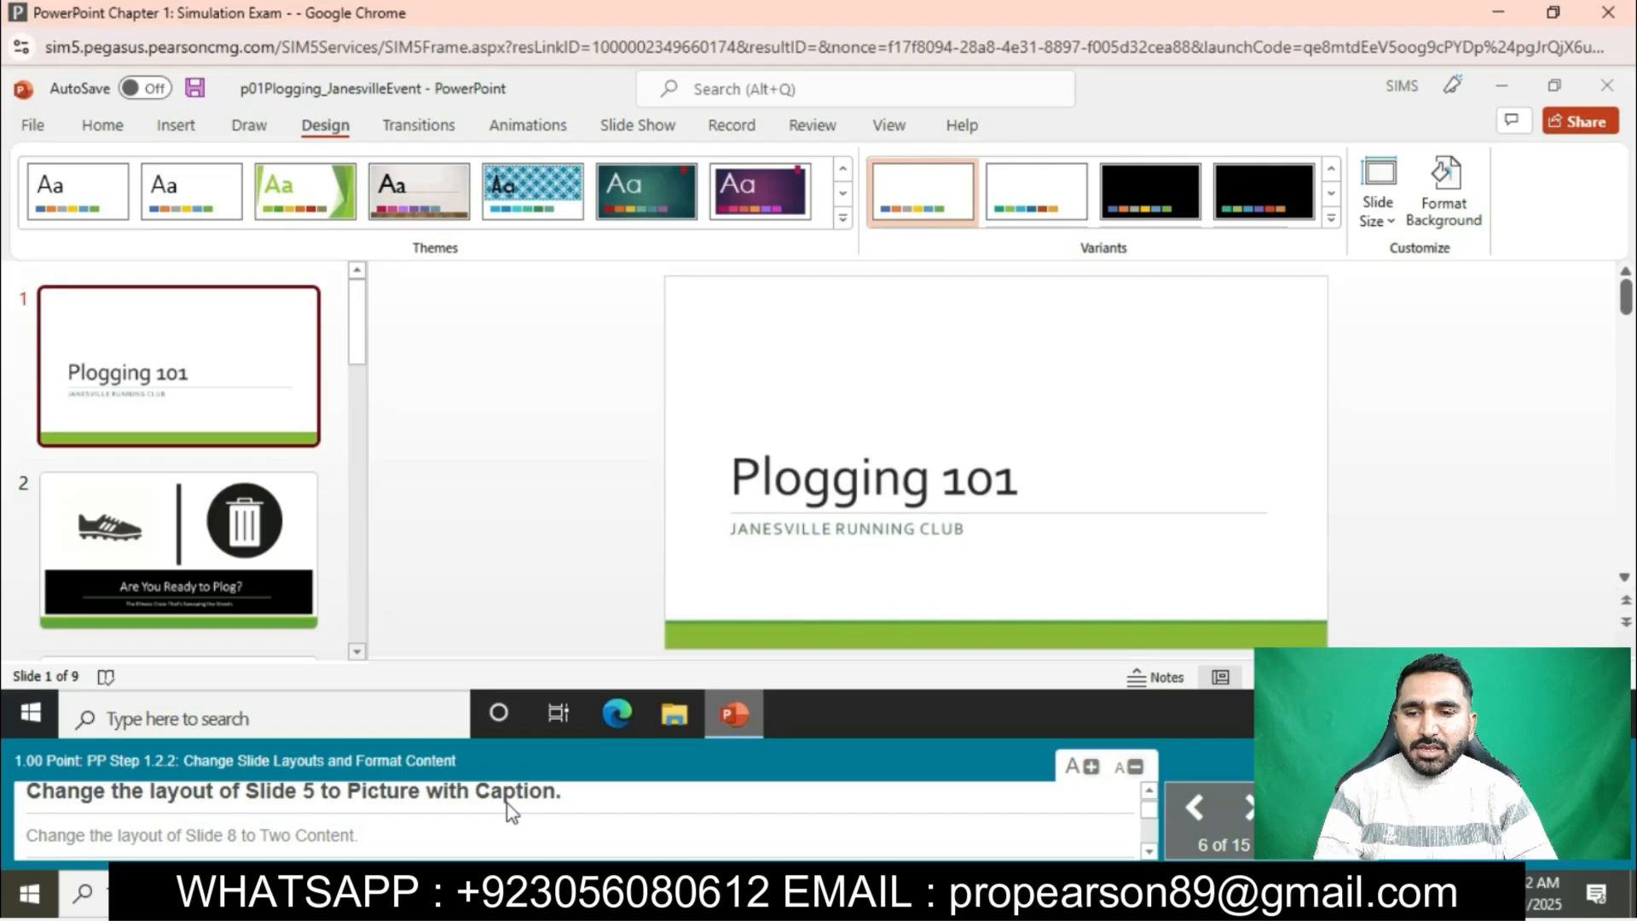
- Change the layout of slide 5 to Picture with Caption
scroll(241, 520, "down", 4)
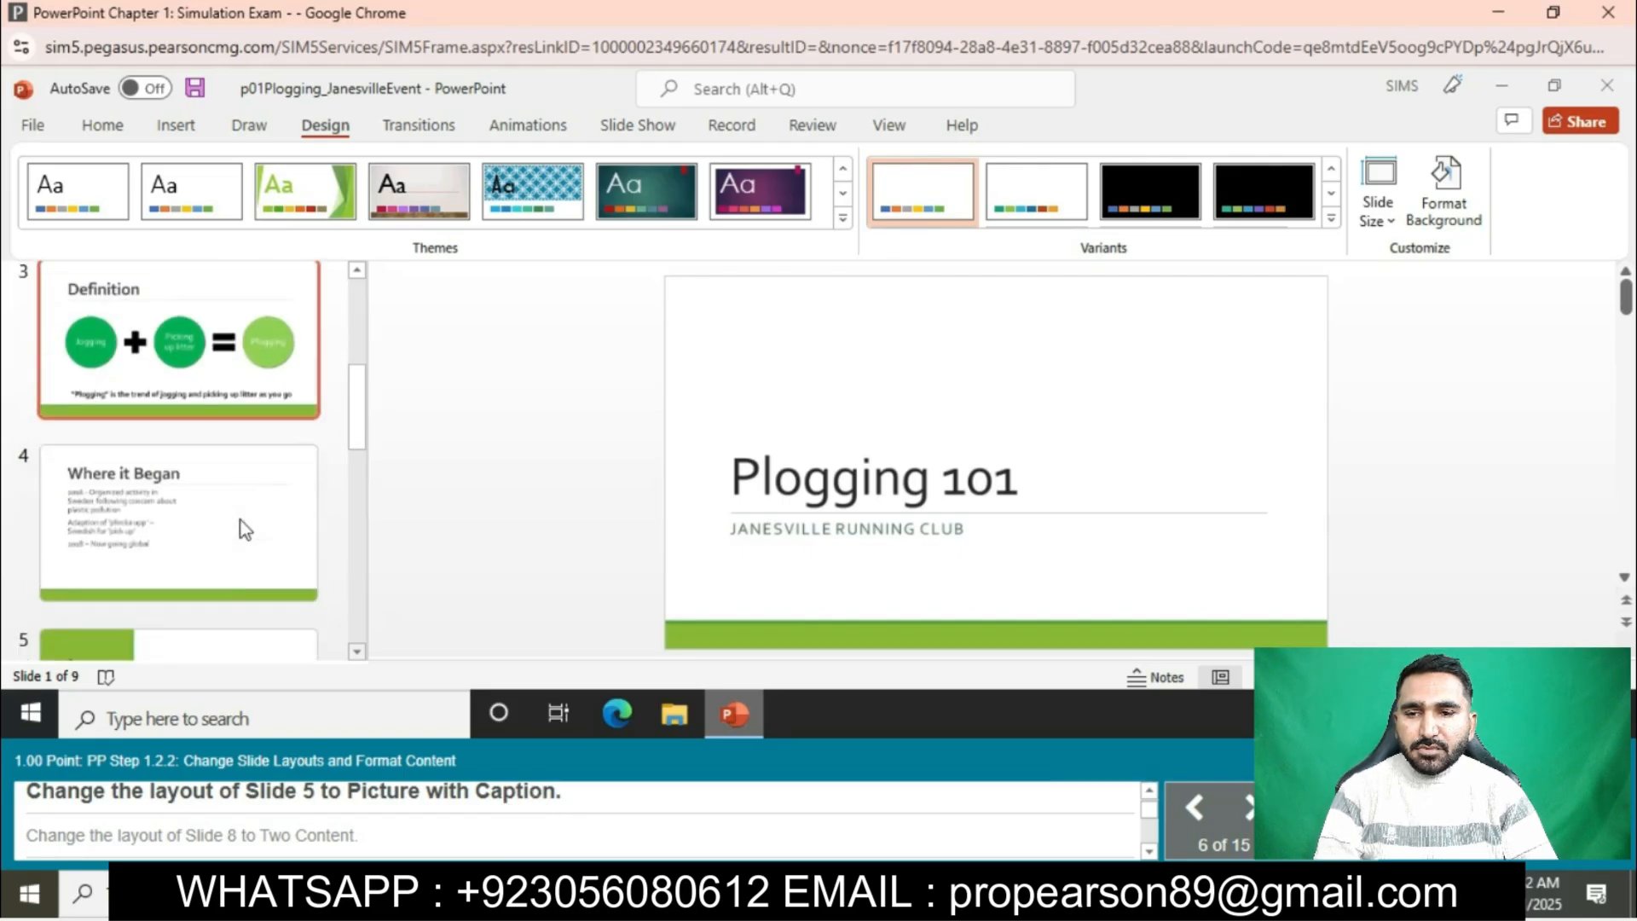
scroll(240, 521, "down", 2)
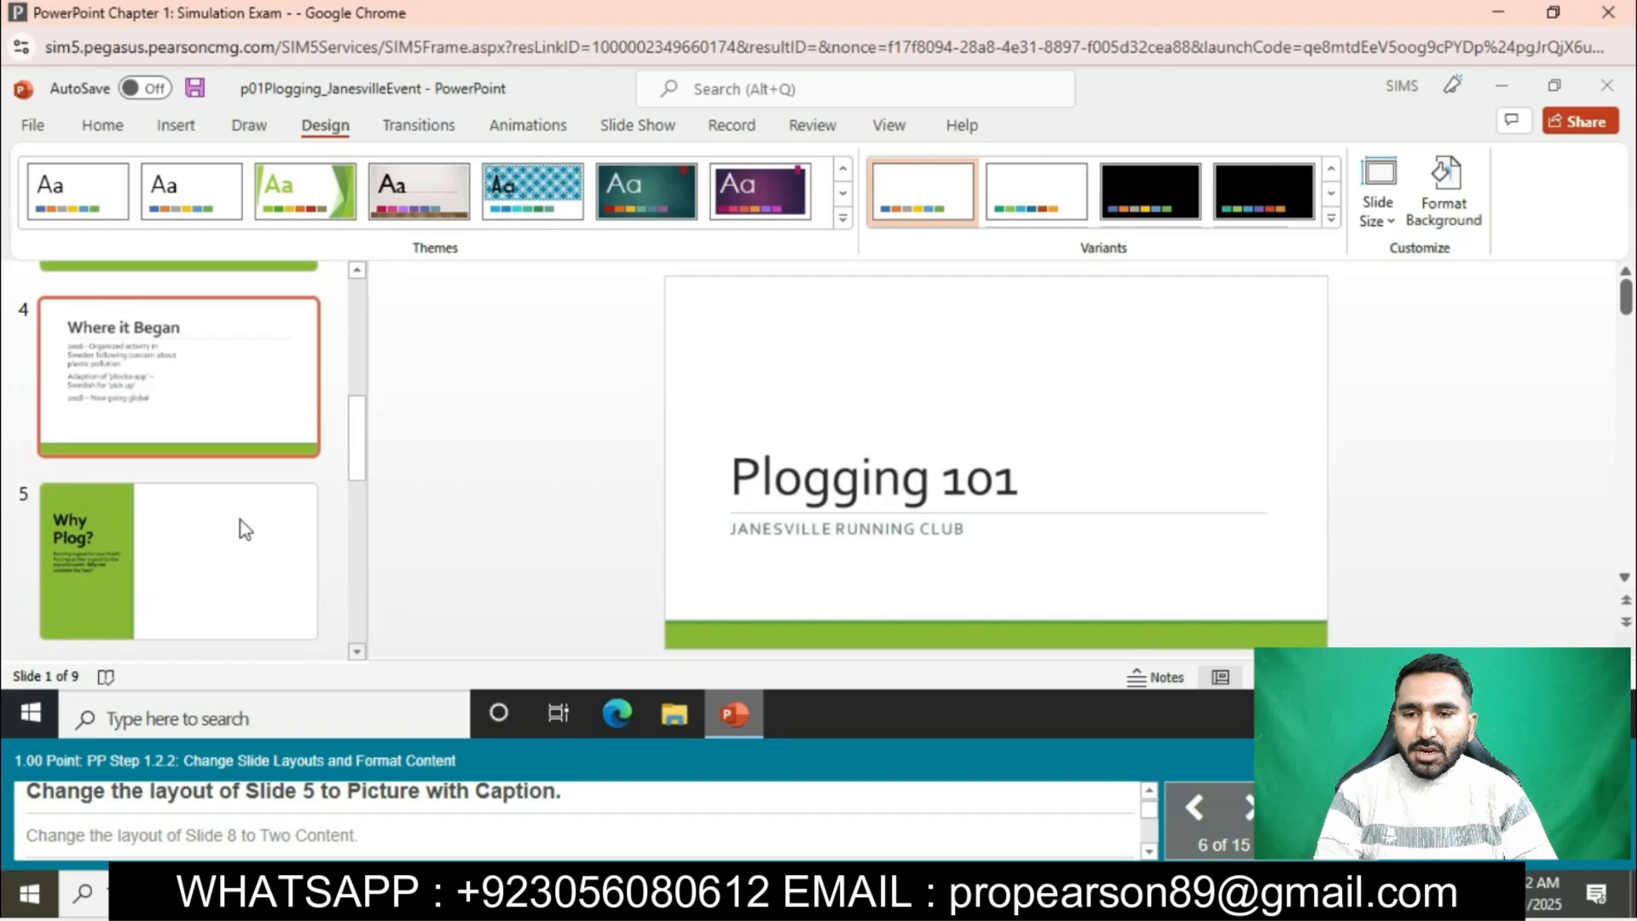
left_click(241, 521)
right_click(203, 519)
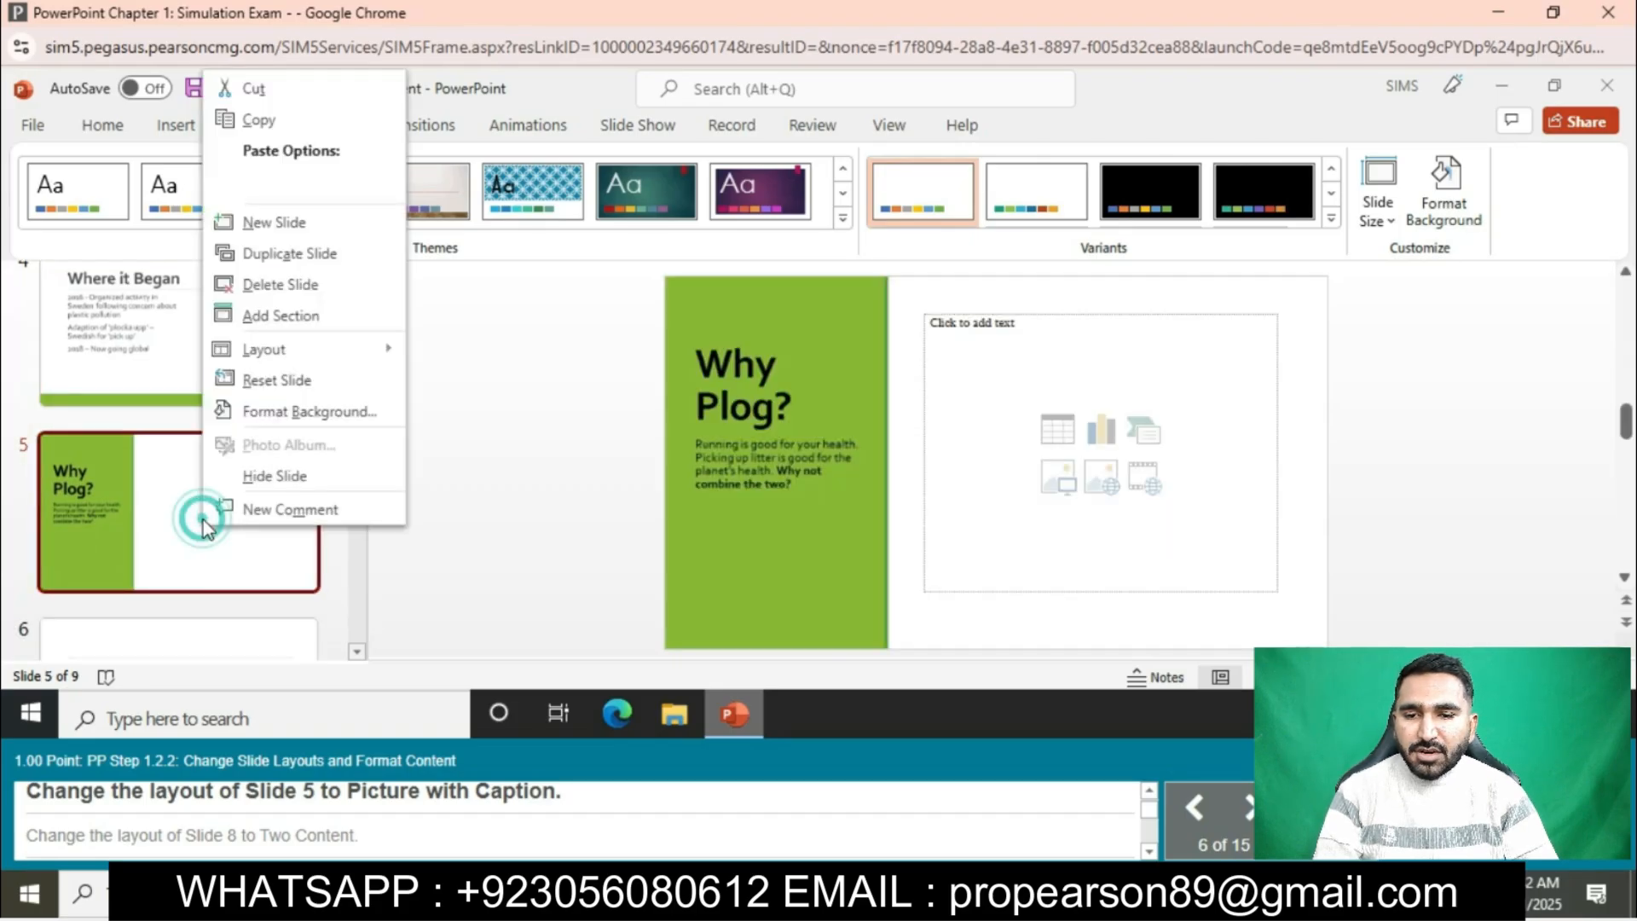
mouse_move(316, 355)
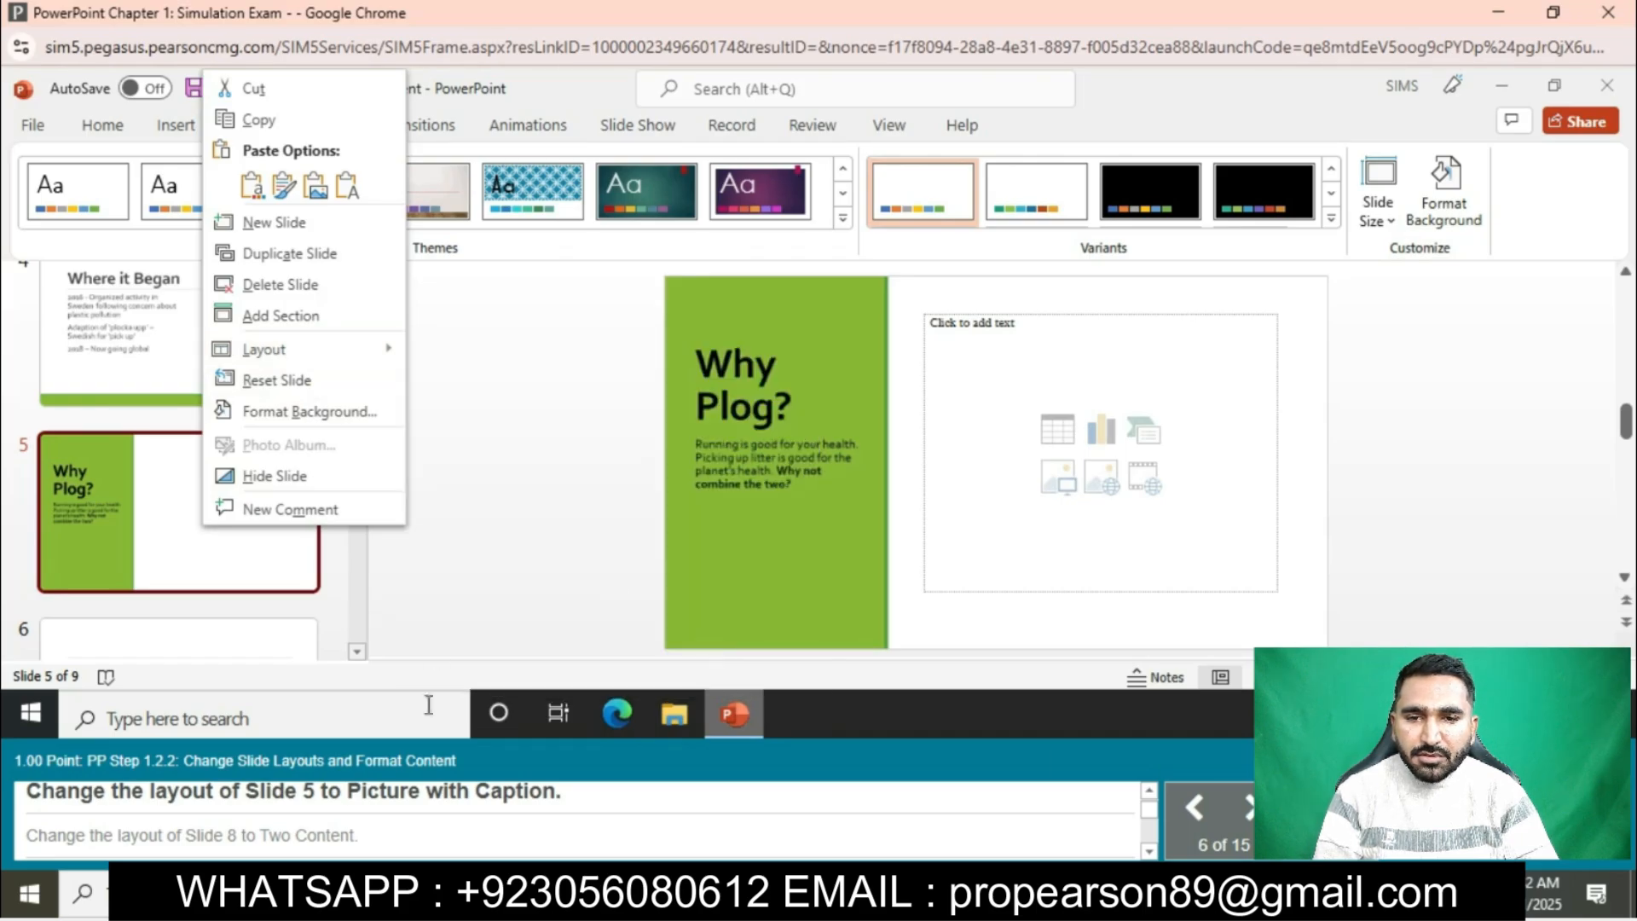
left_click(736, 631)
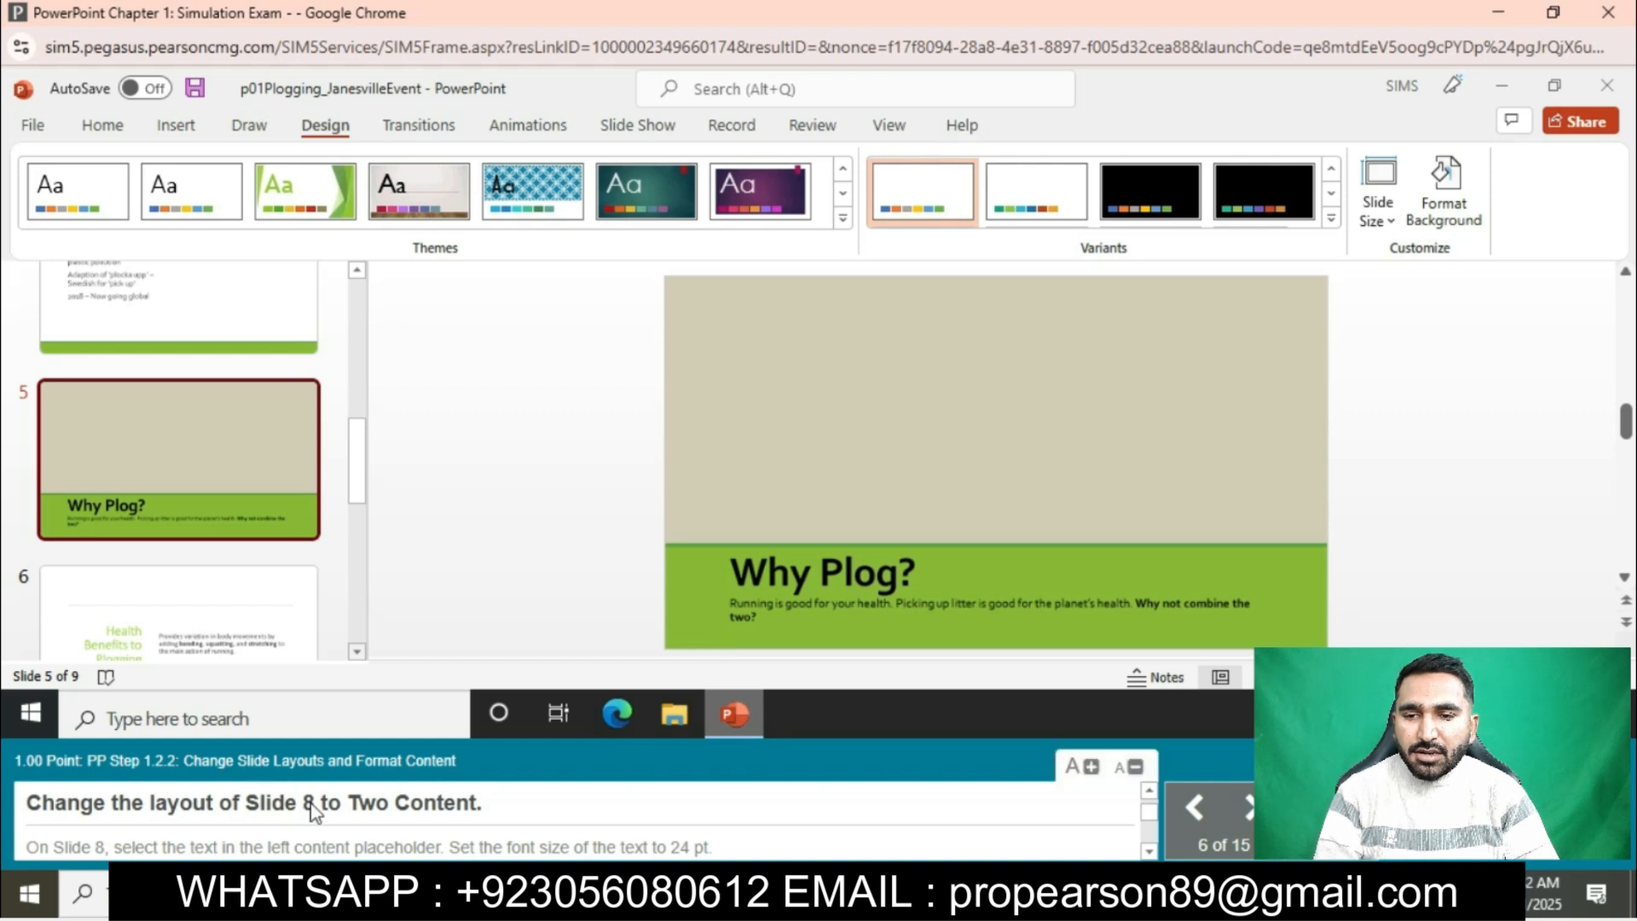
- Change the layout of slide 8 to Two Content
scroll(258, 578, "down", 3)
scroll(183, 641, "down", 3)
left_click(182, 641)
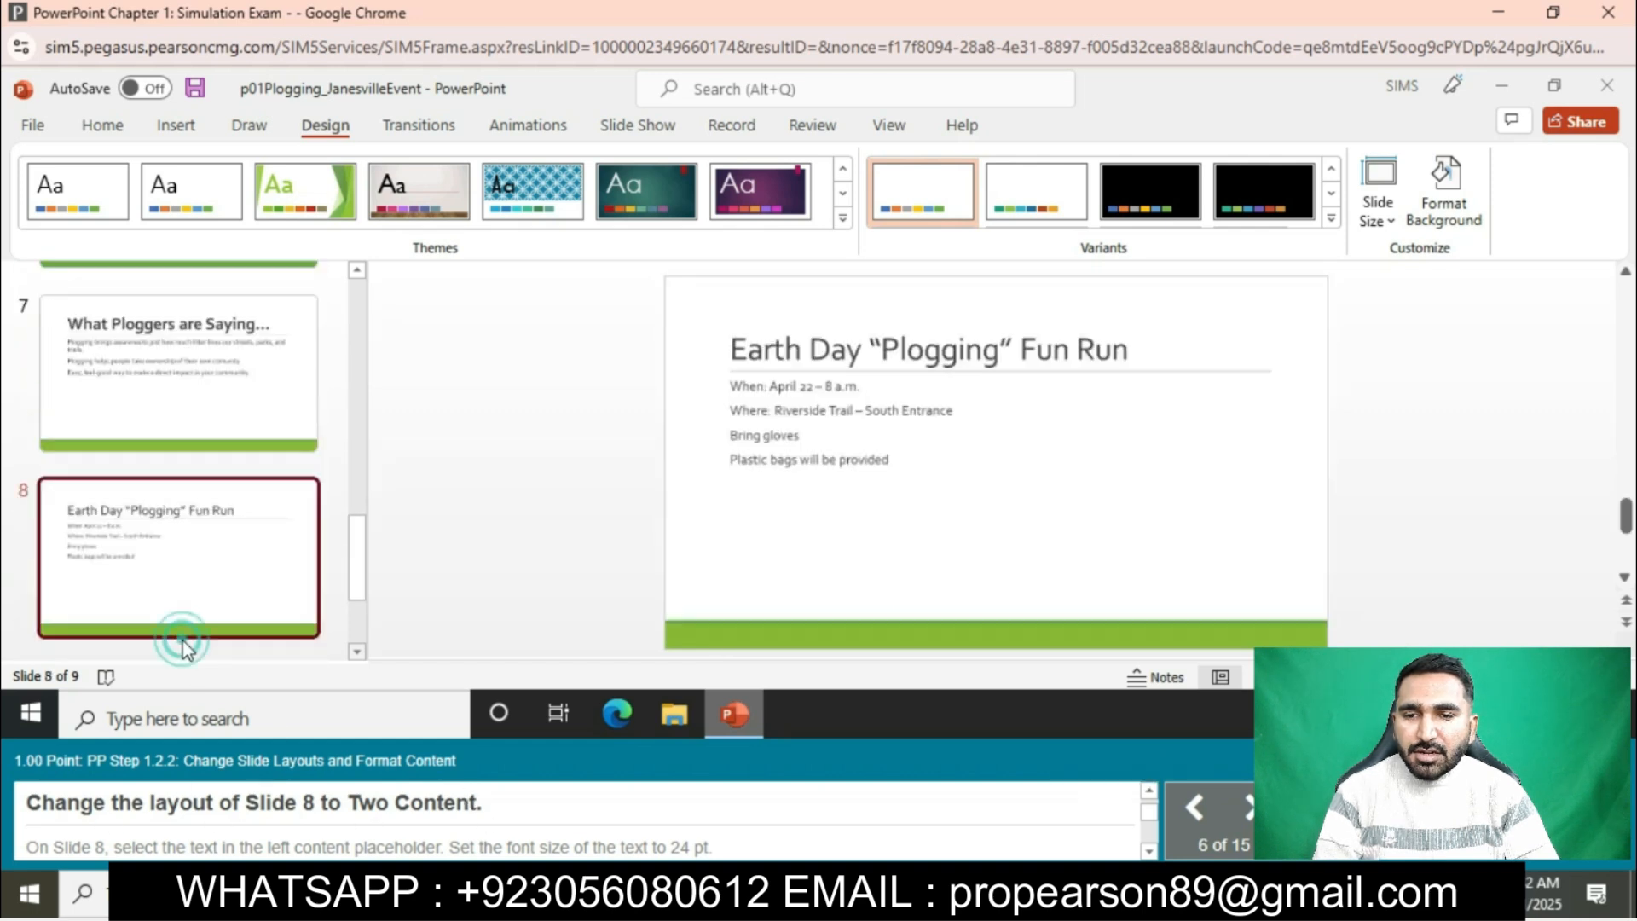
right_click(165, 578)
mouse_move(258, 410)
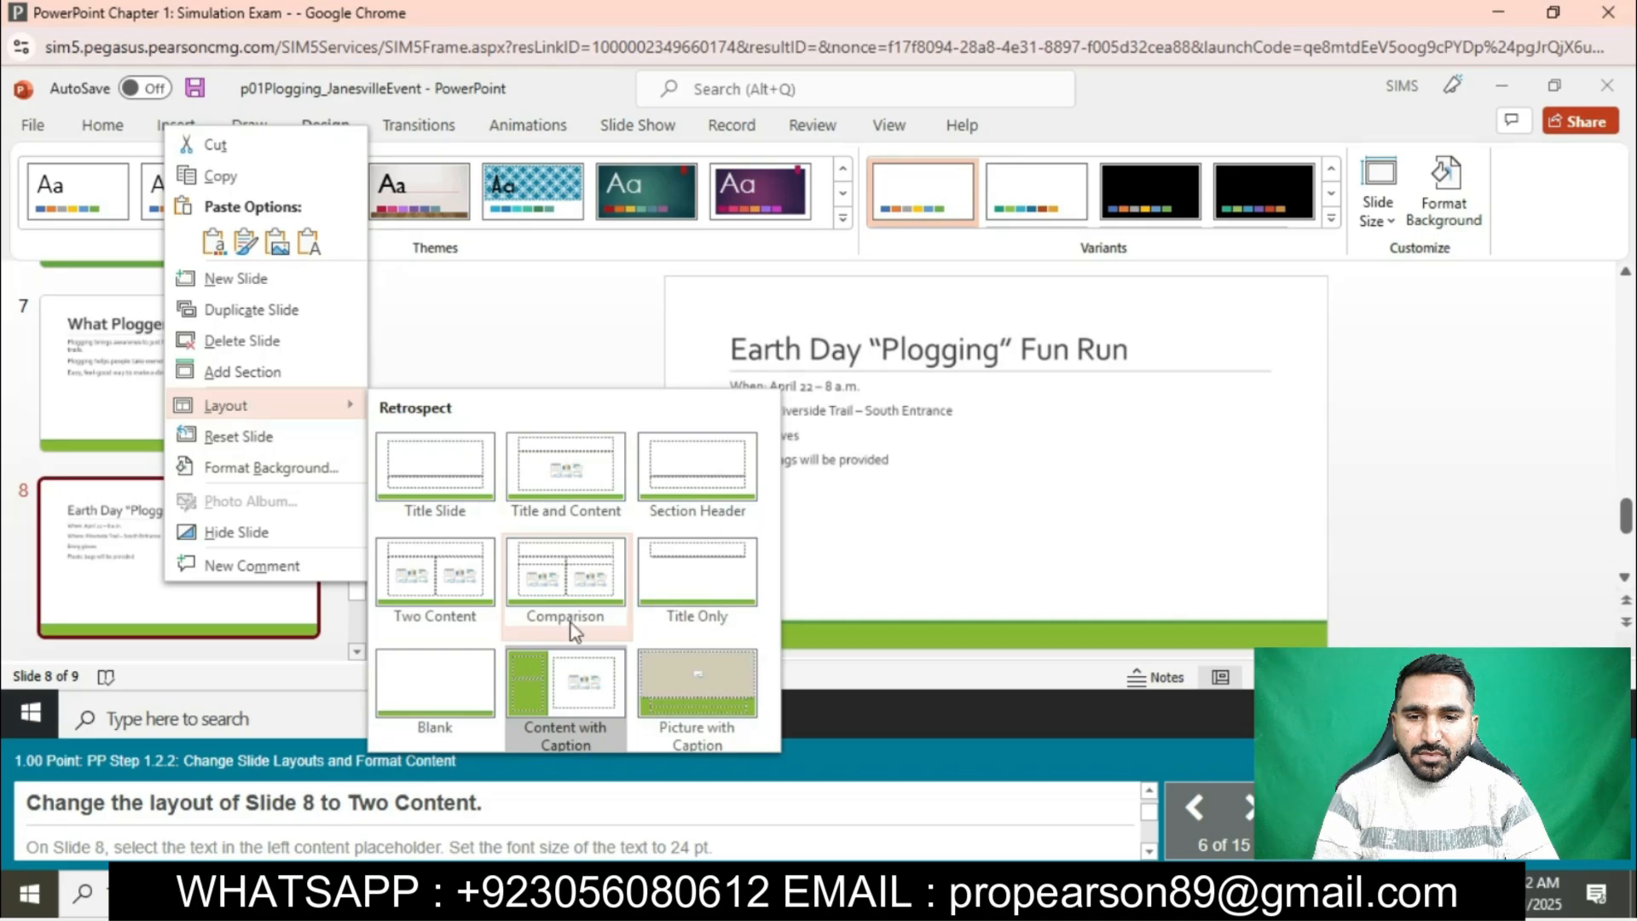
left_click(475, 601)
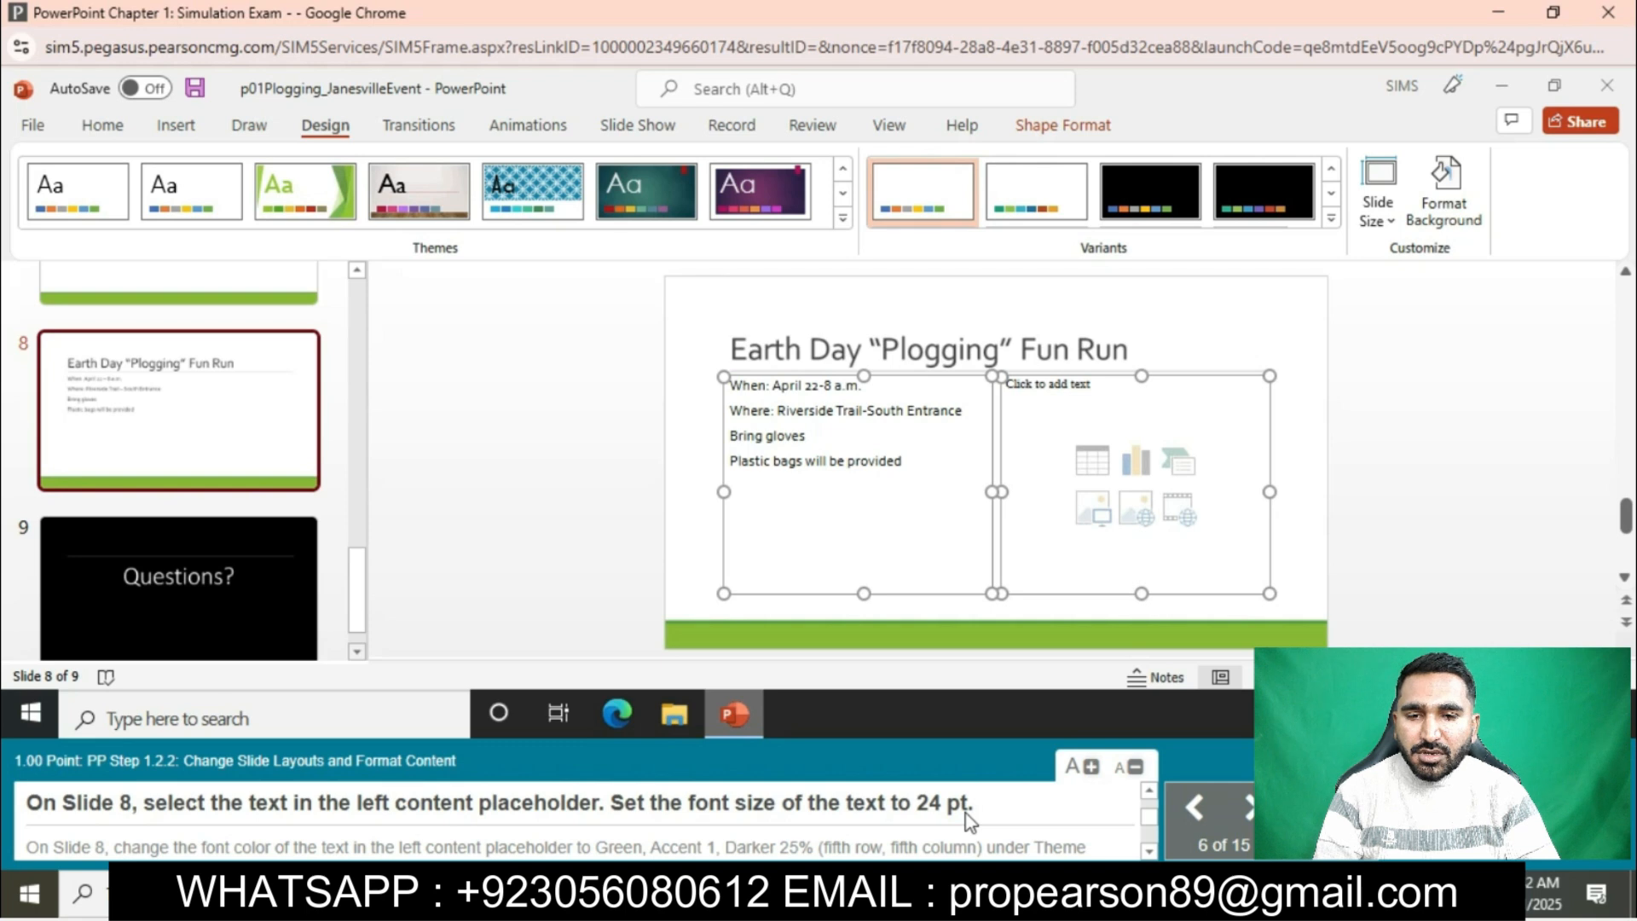
- Set slide 8's left placeholder text to 24 pt with font color Green, Accent 1, Darker 25%
left_click(49, 411)
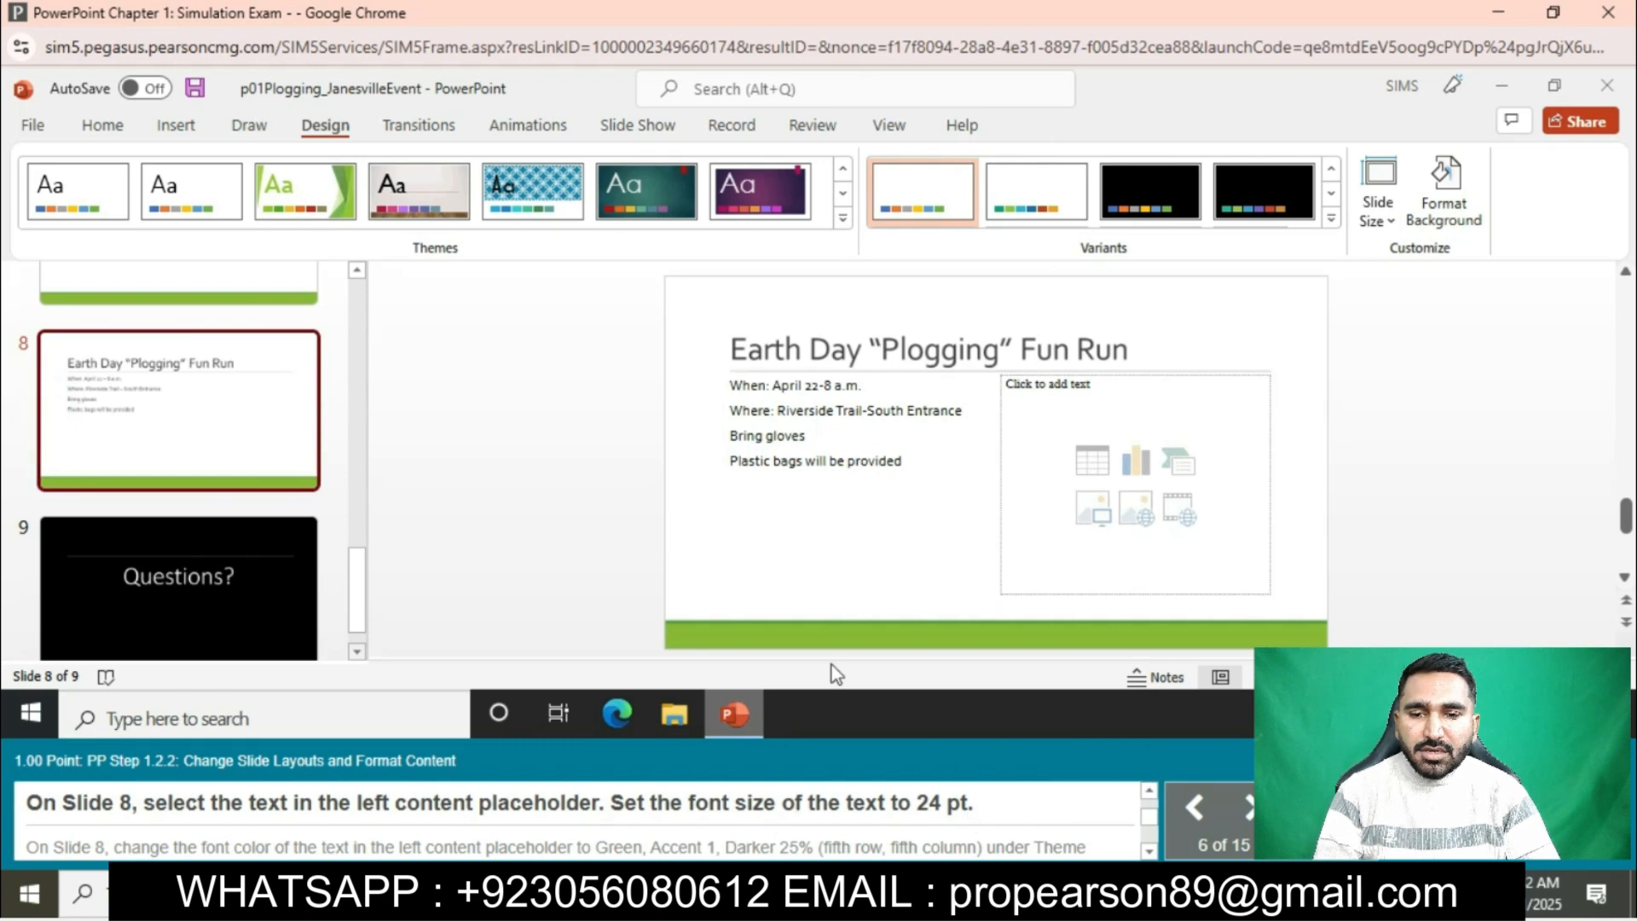
left_click(741, 392)
left_click_drag(731, 382, 948, 476)
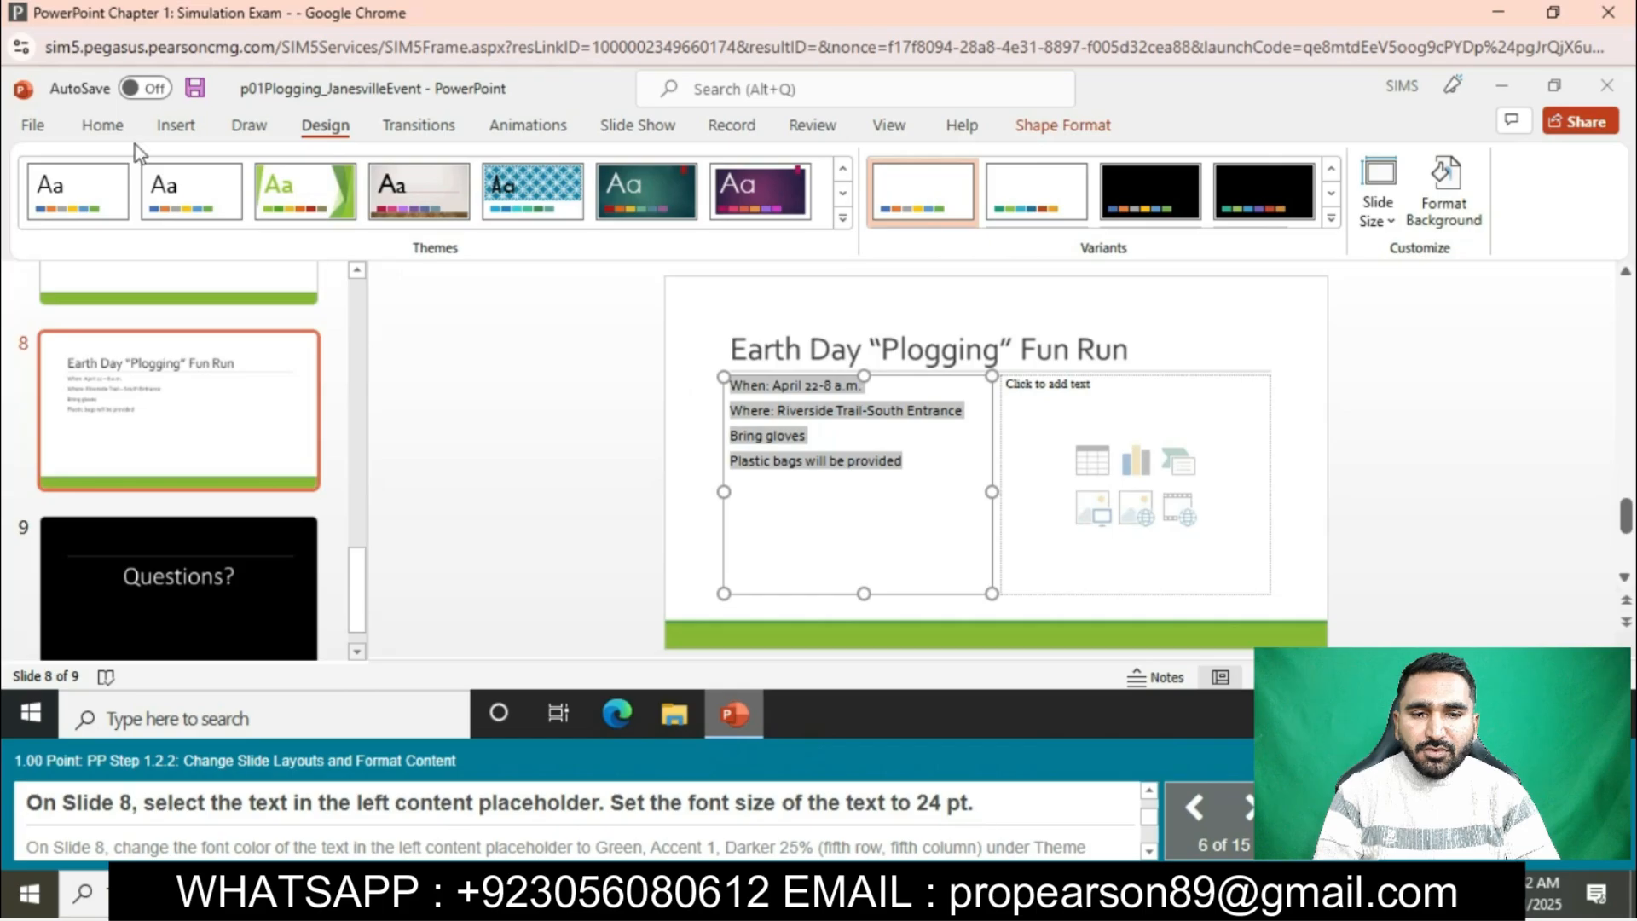
left_click(103, 125)
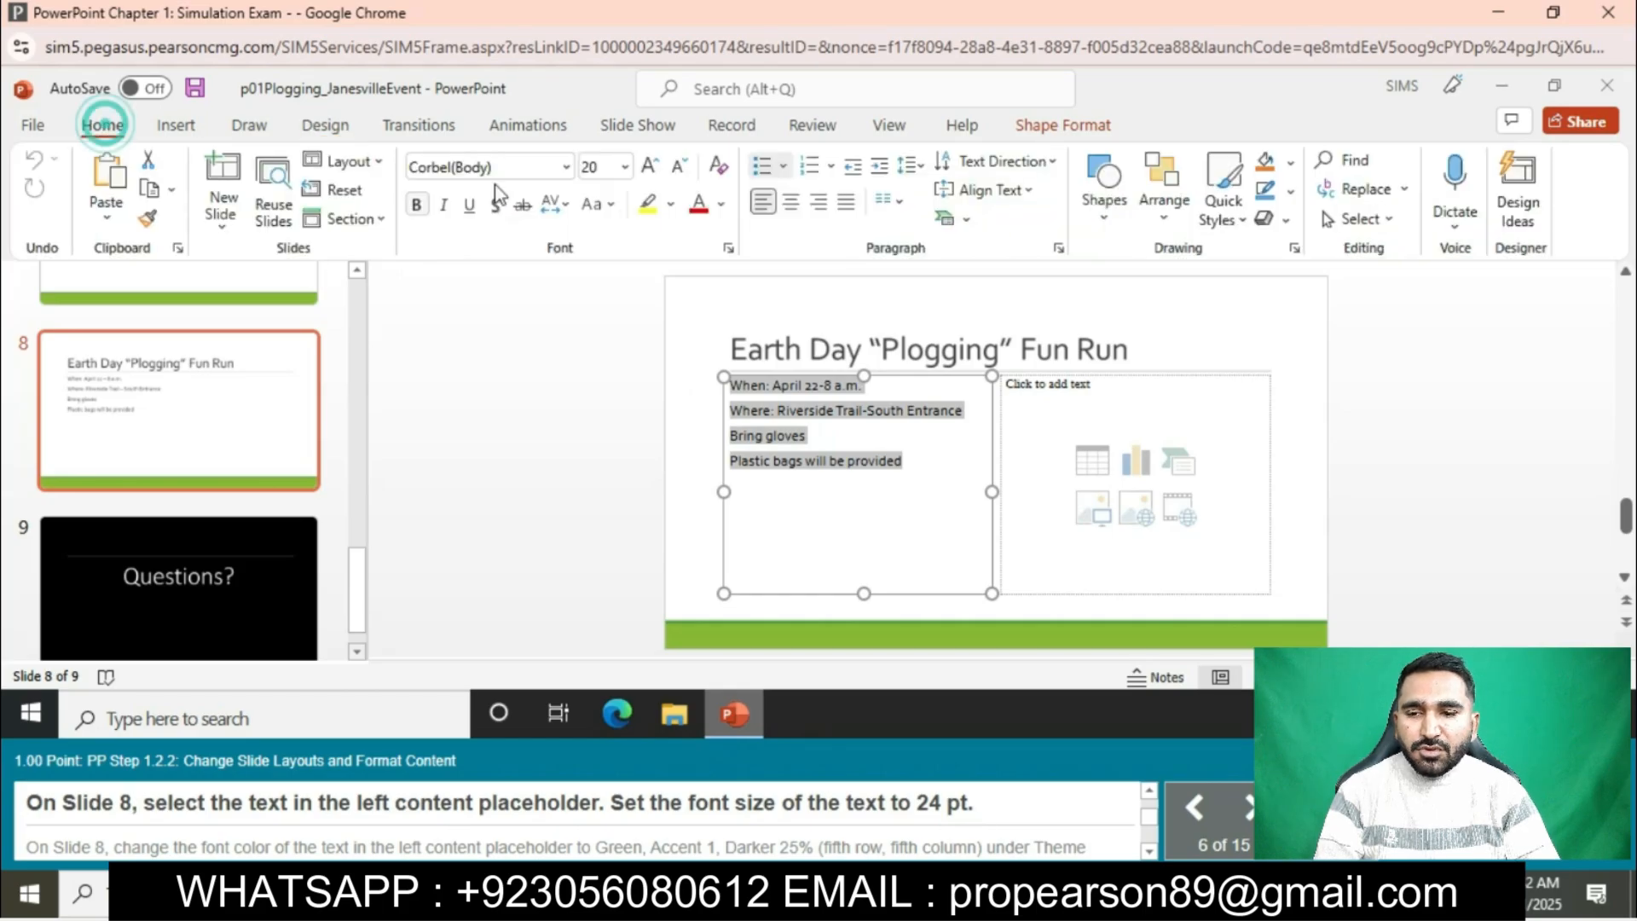
left_click(625, 166)
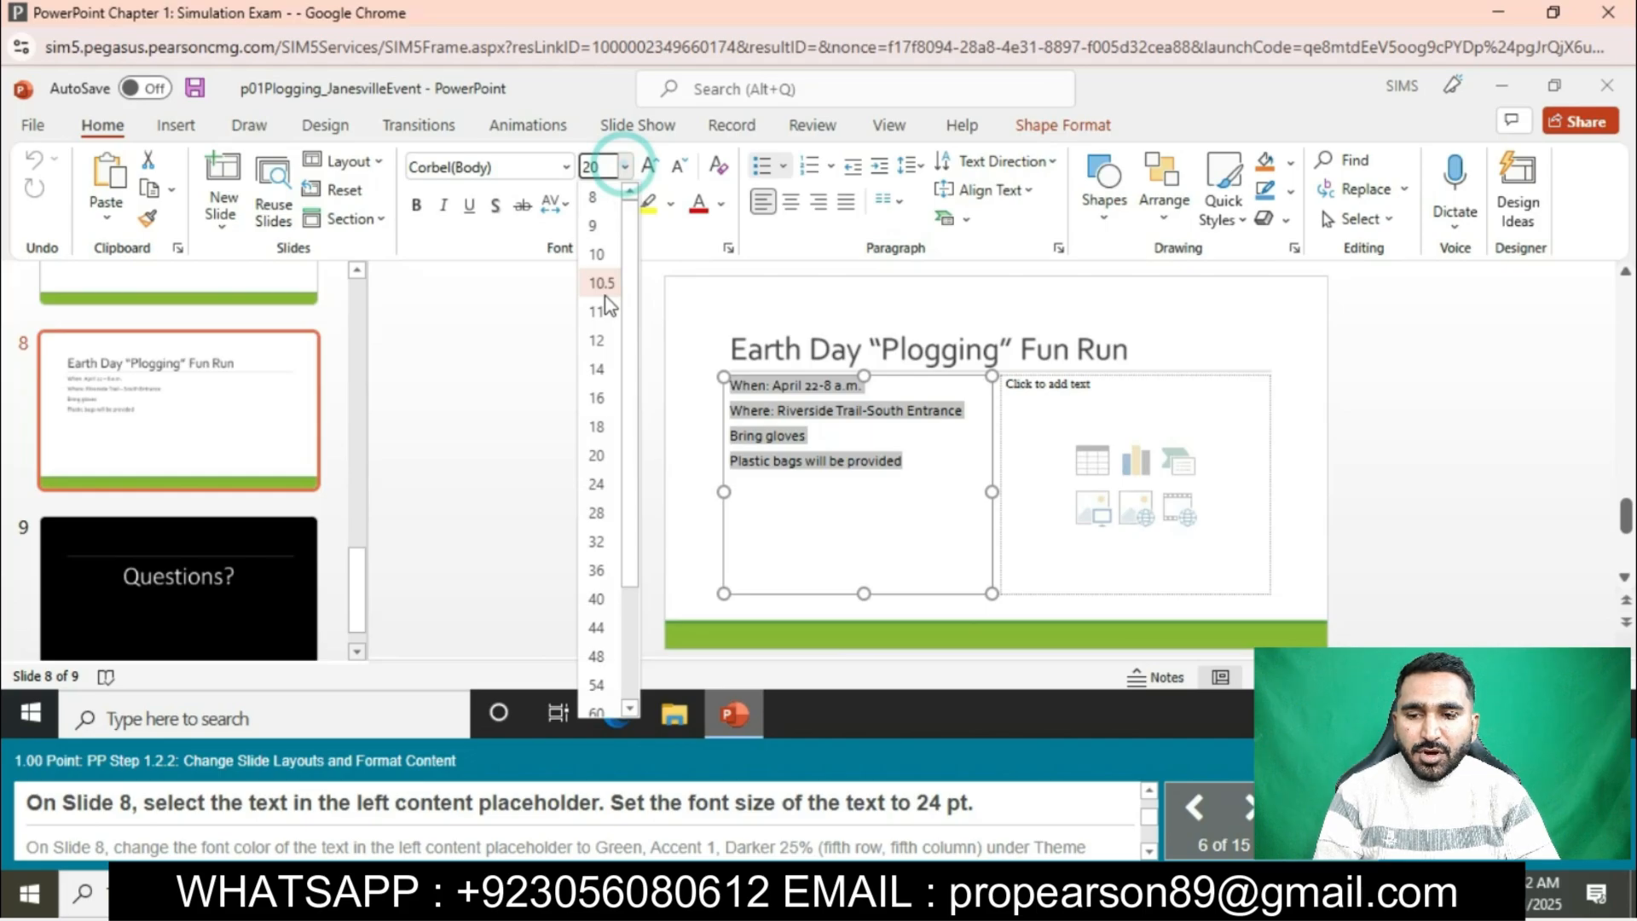
left_click(597, 484)
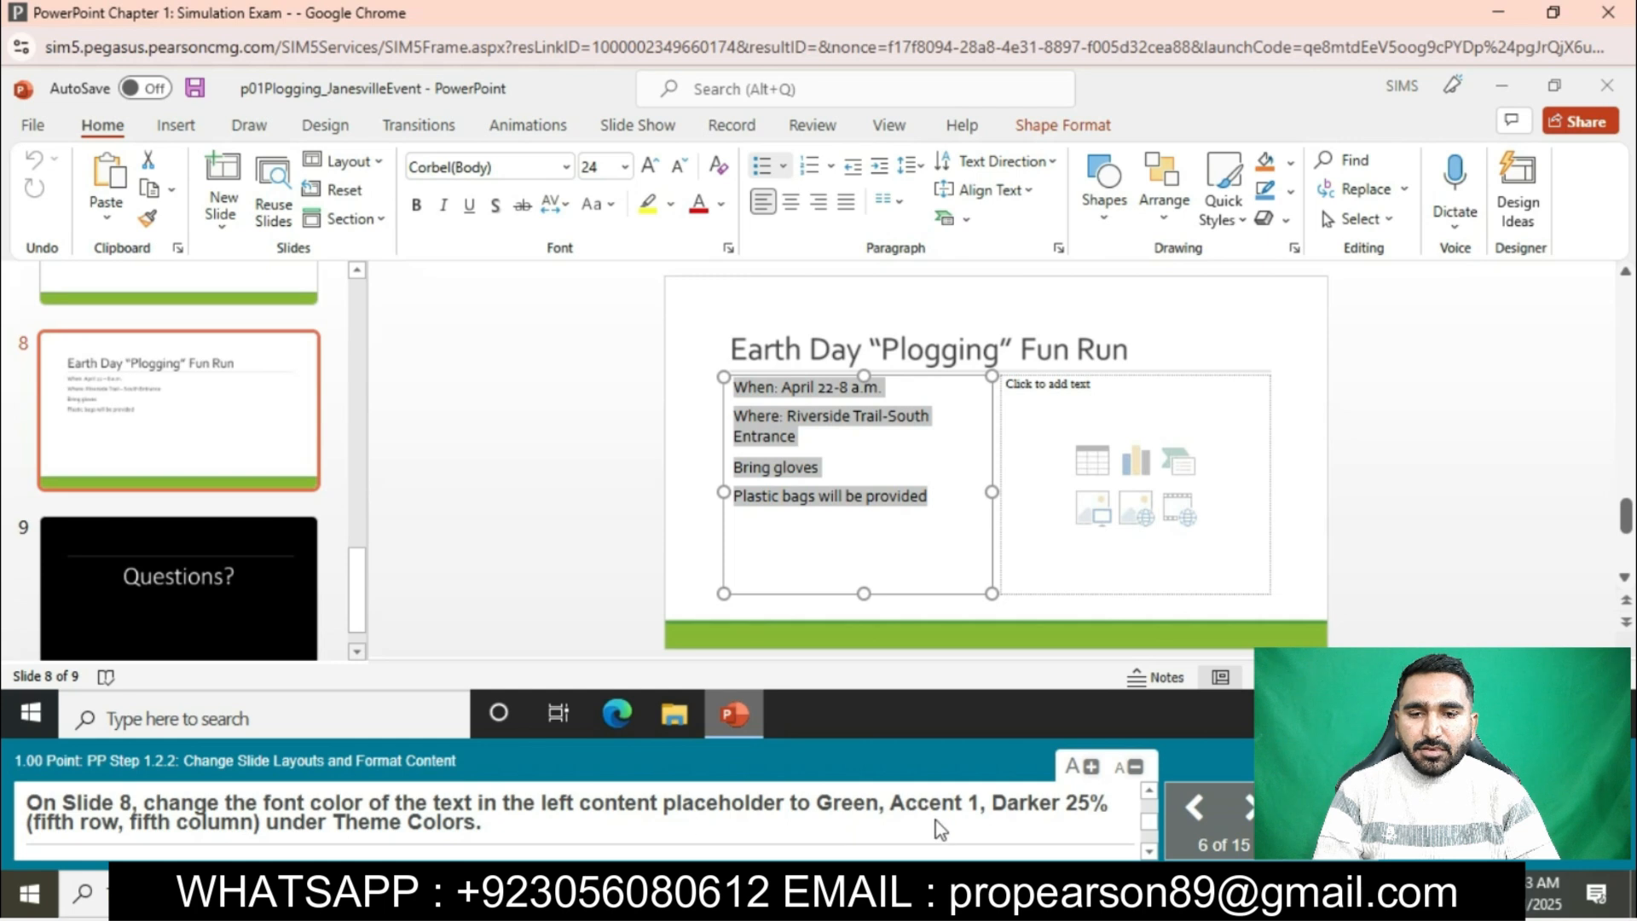
left_click(722, 205)
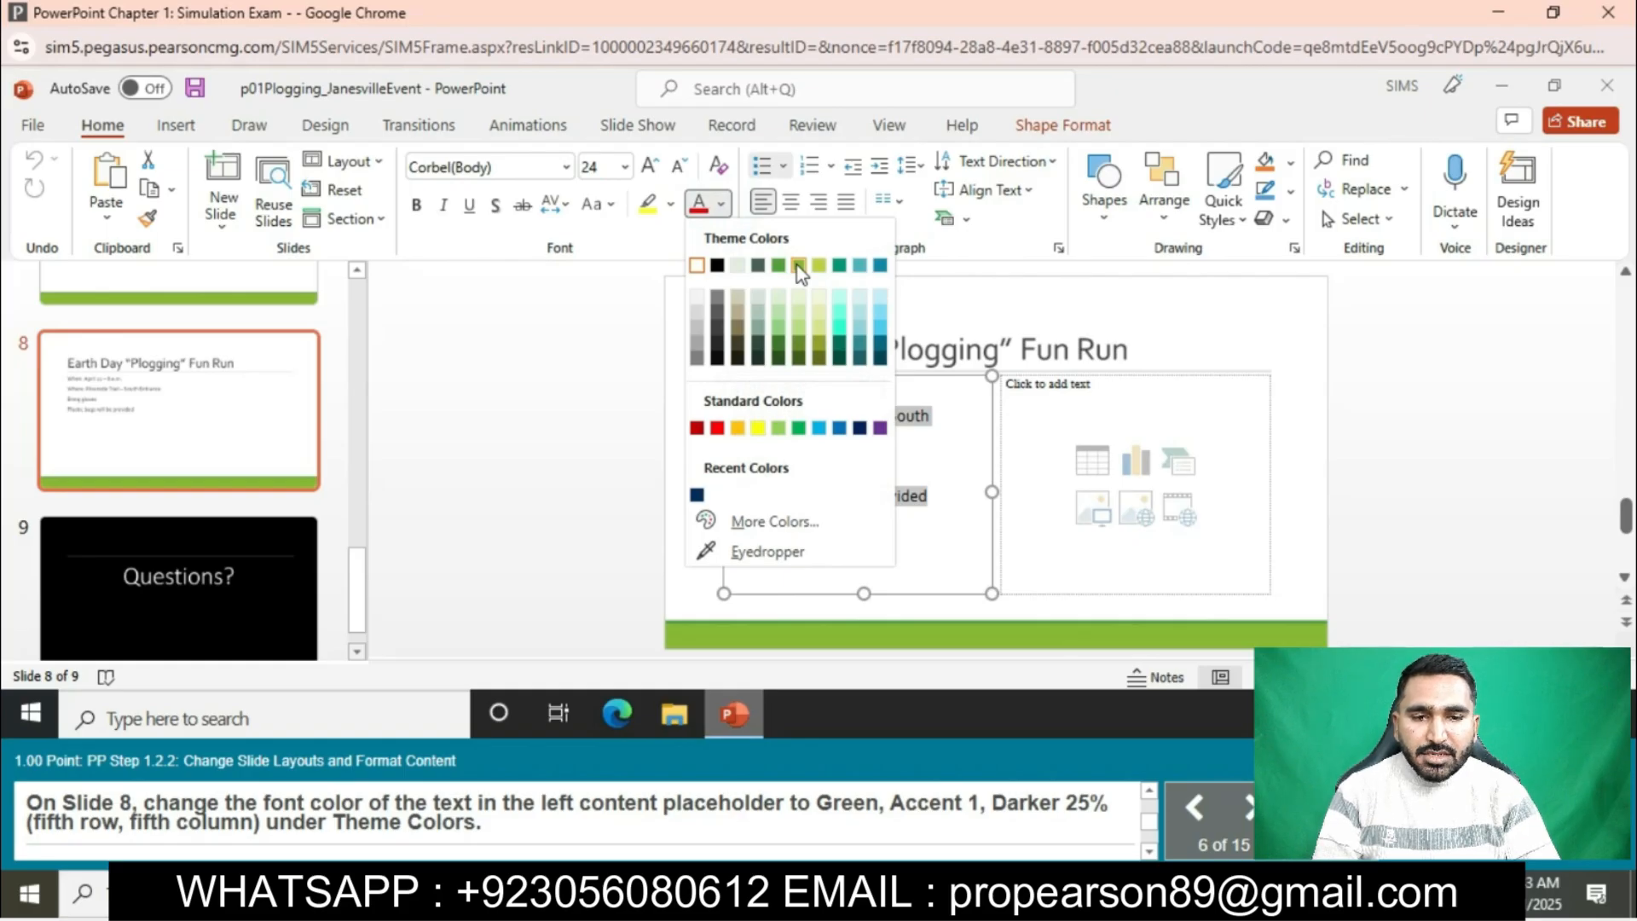
left_click(780, 346)
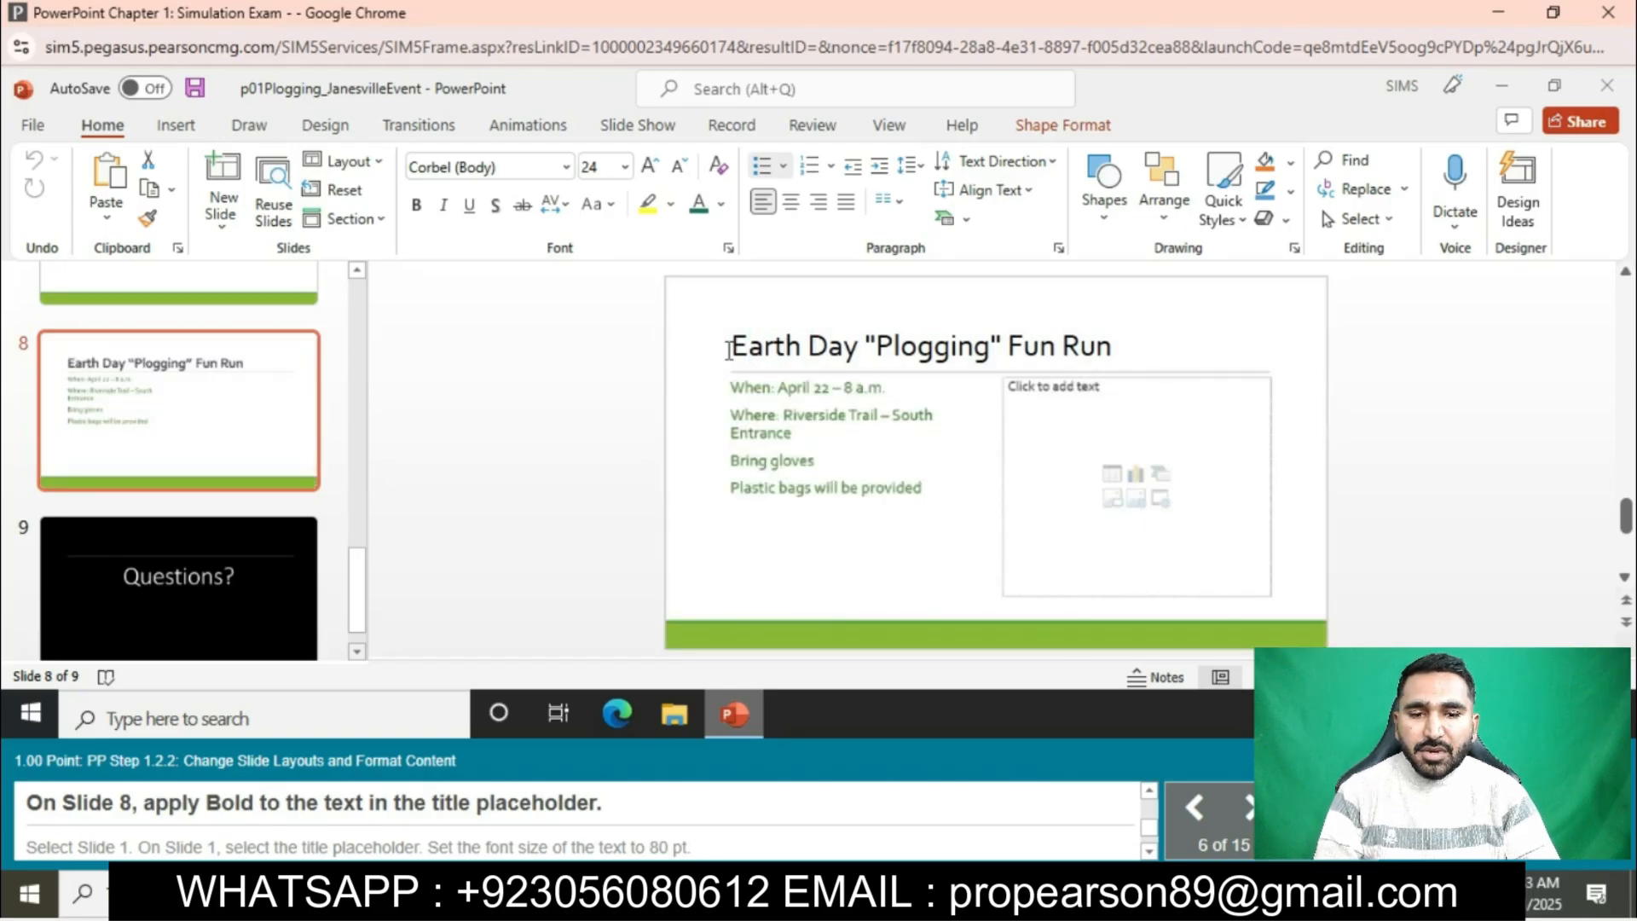
- Apply Bold to the title text on slide 8
left_click(729, 347)
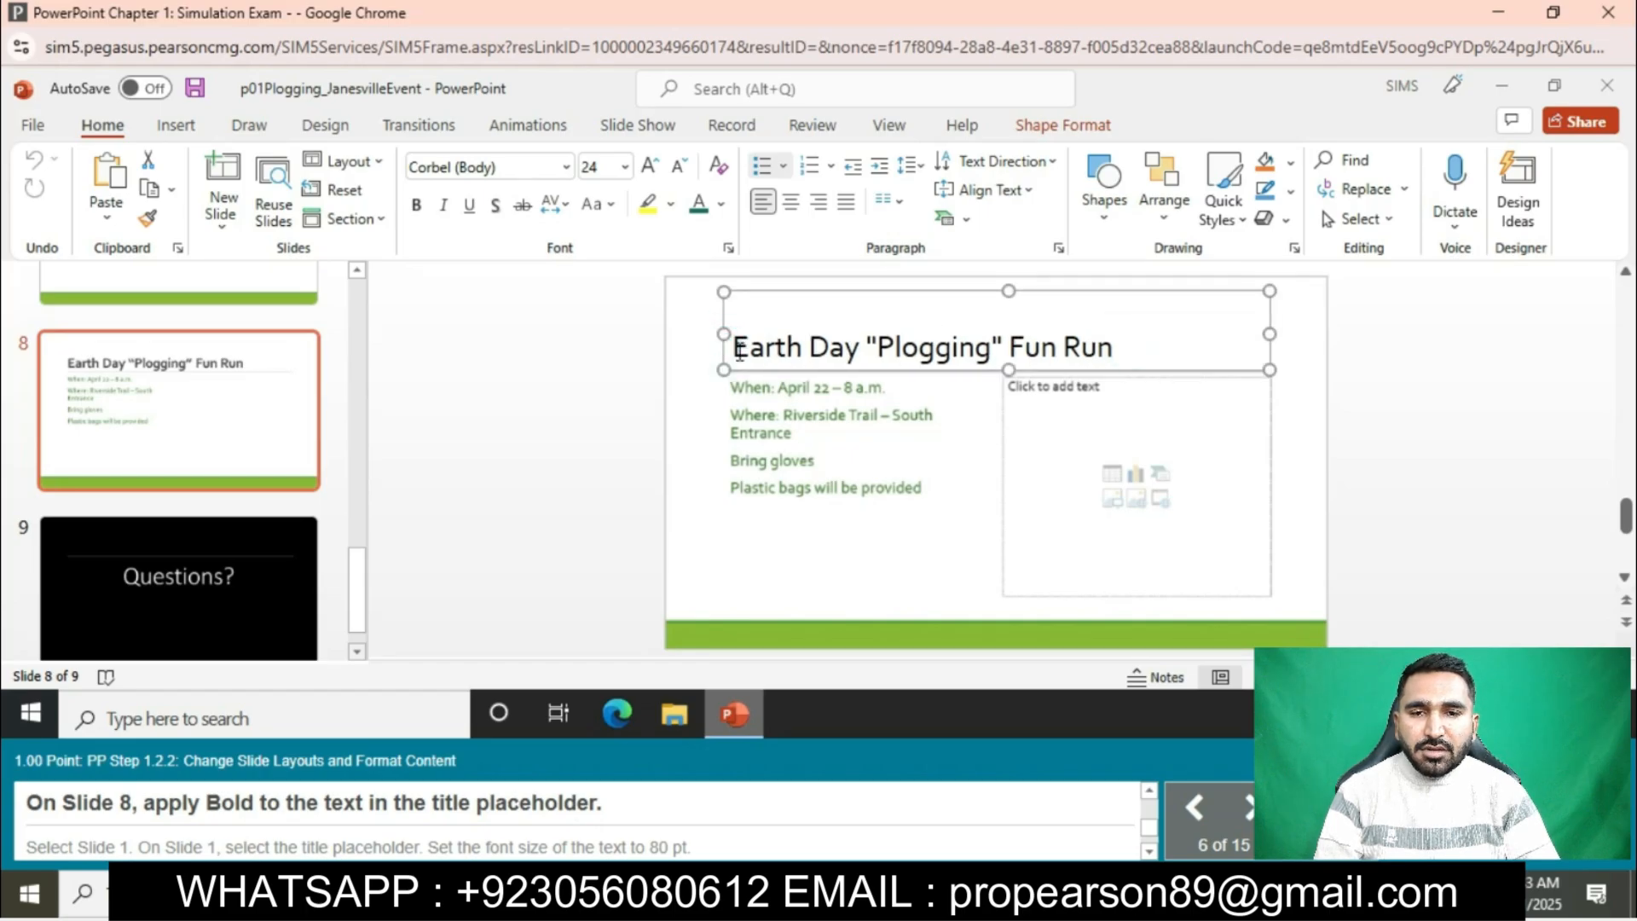
left_click(416, 205)
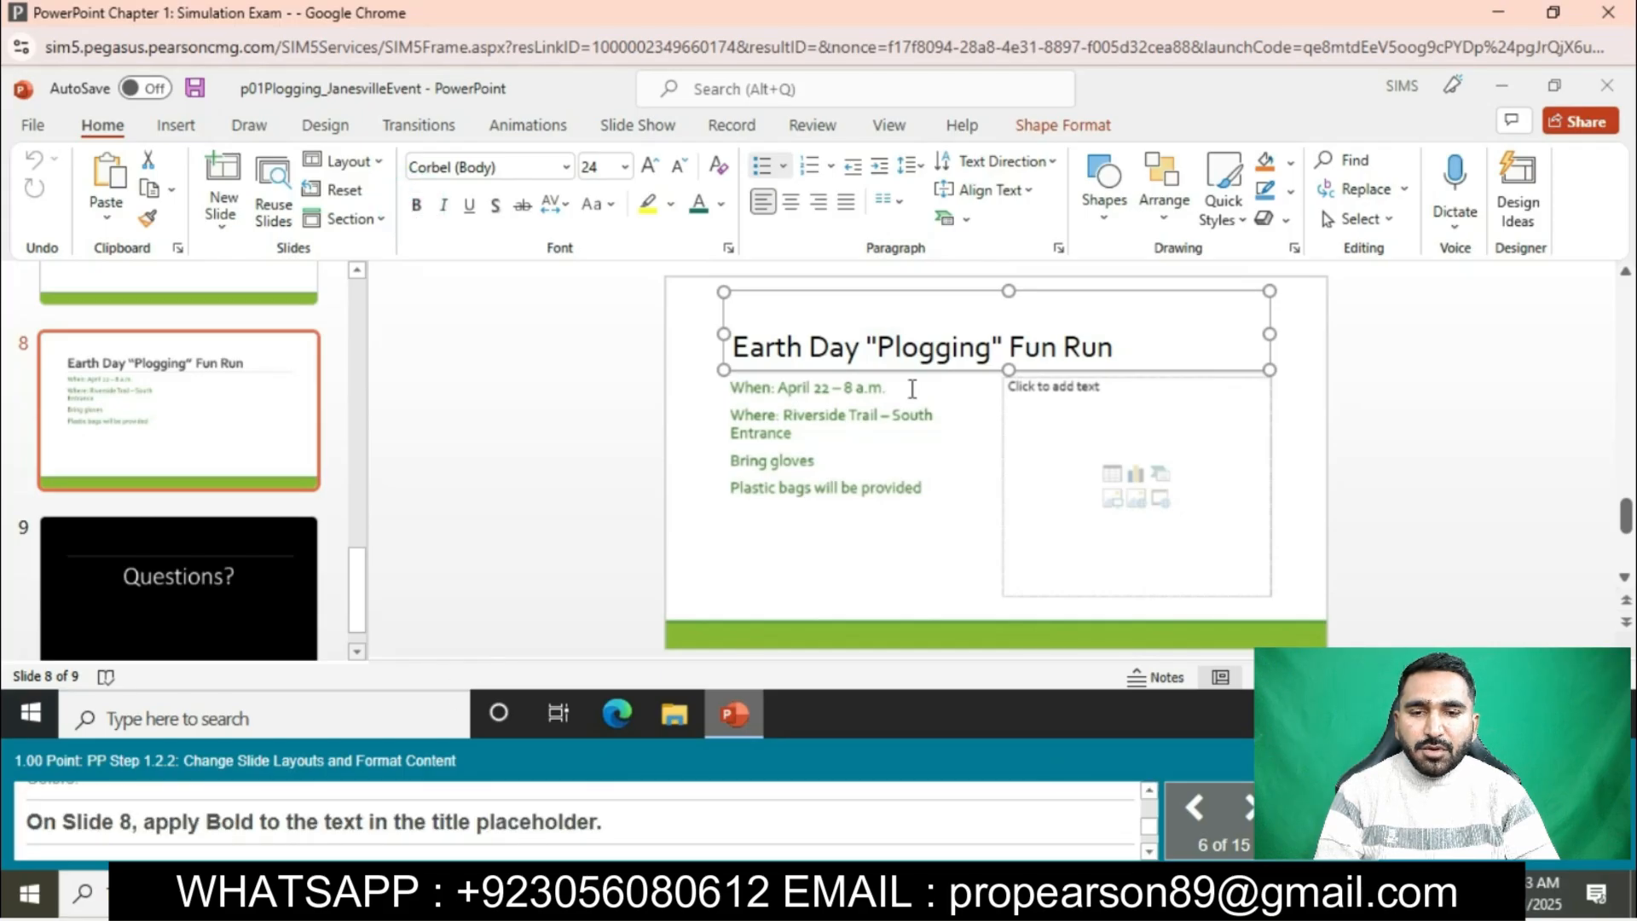
left_click(1005, 361)
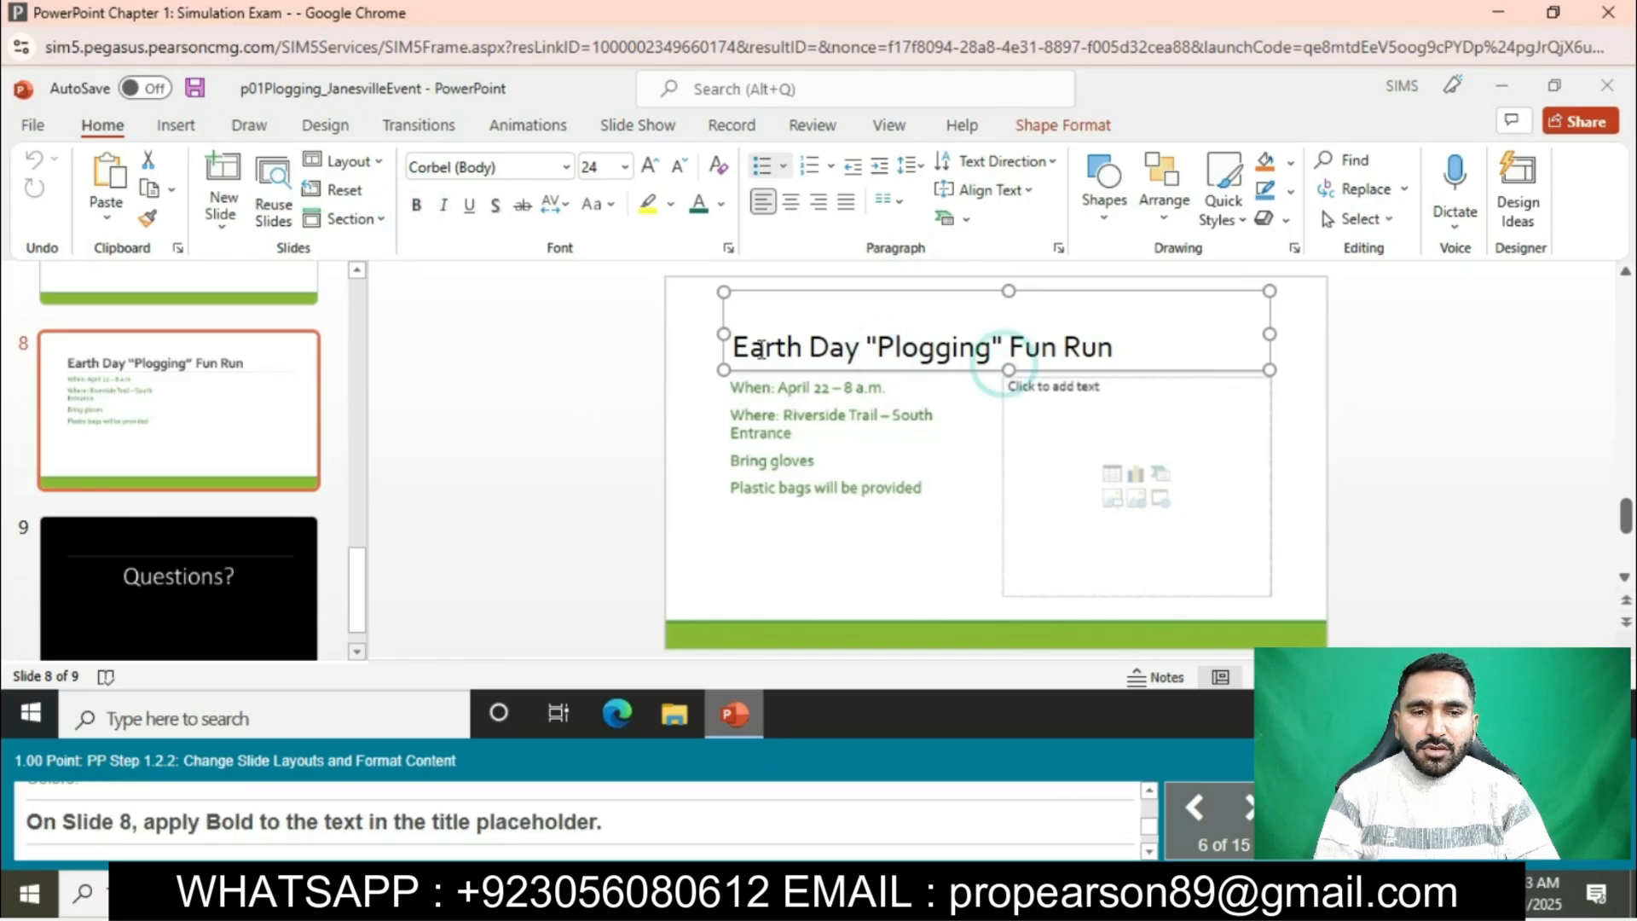
double_click(1032, 348)
left_click(864, 343)
left_click(734, 349)
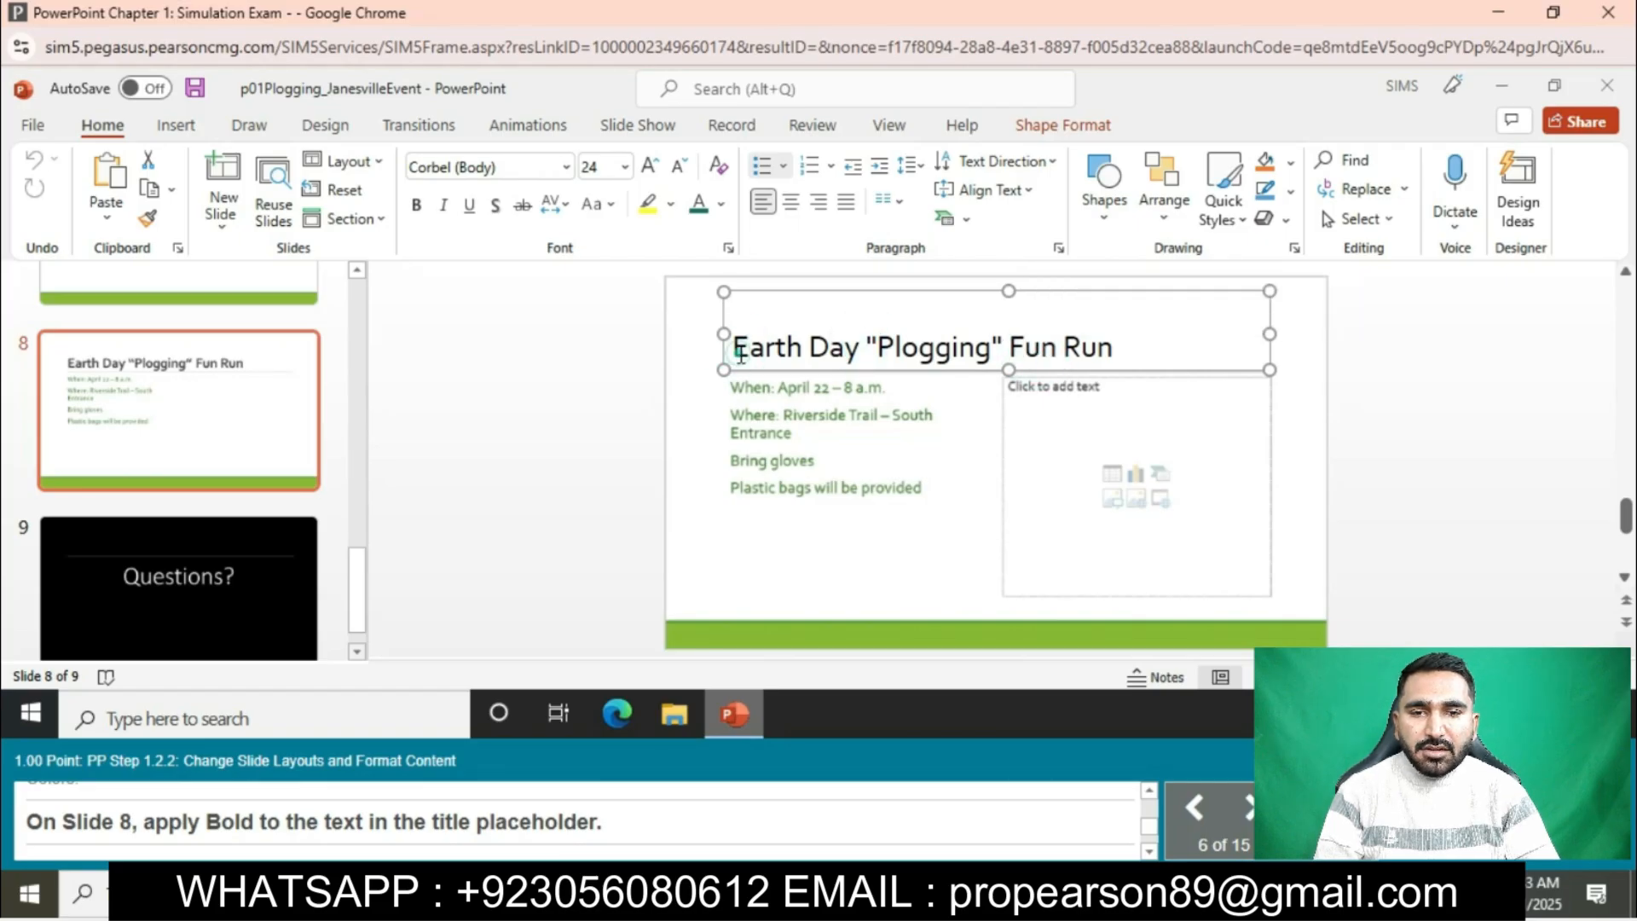
left_click(738, 352)
left_click(776, 425)
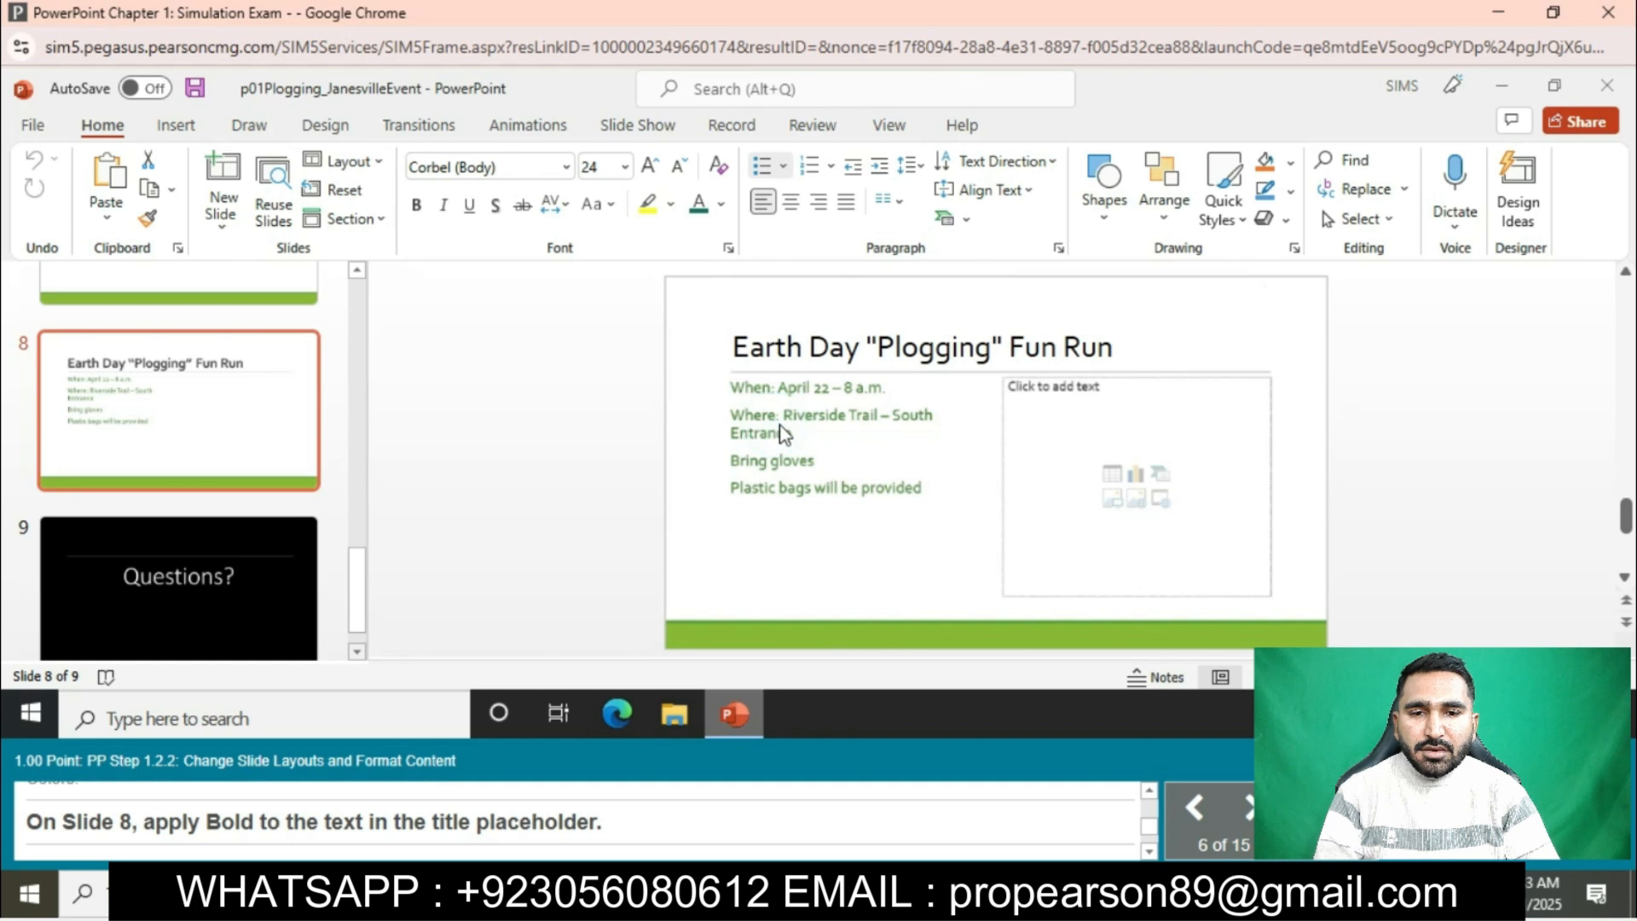
left_click(201, 442)
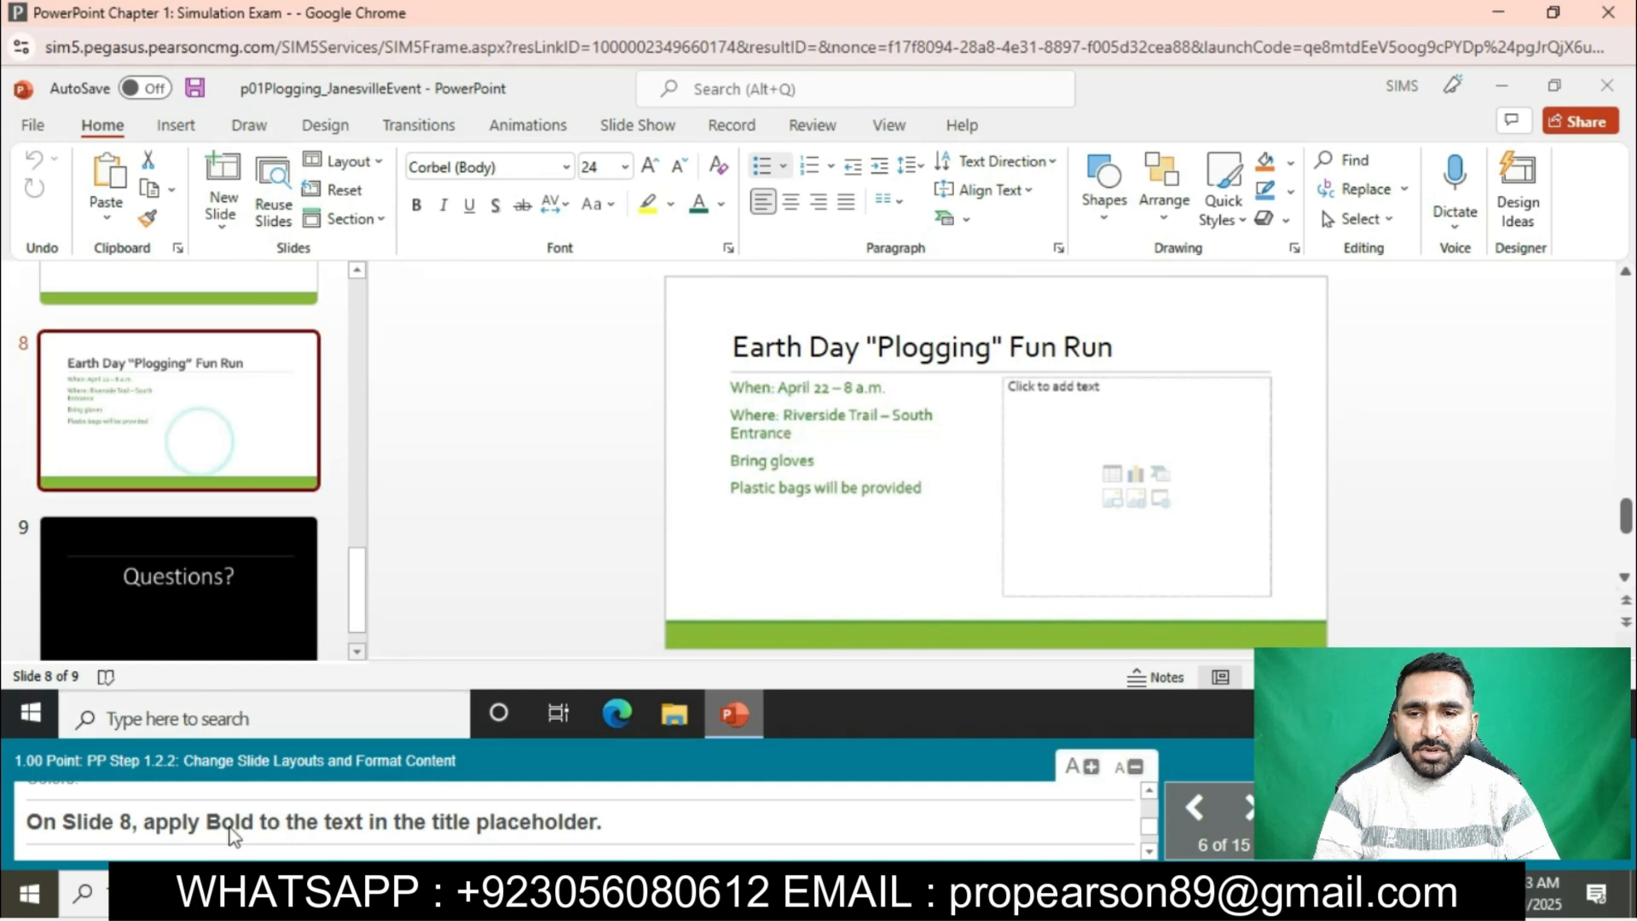
left_click(838, 352)
left_click(730, 354)
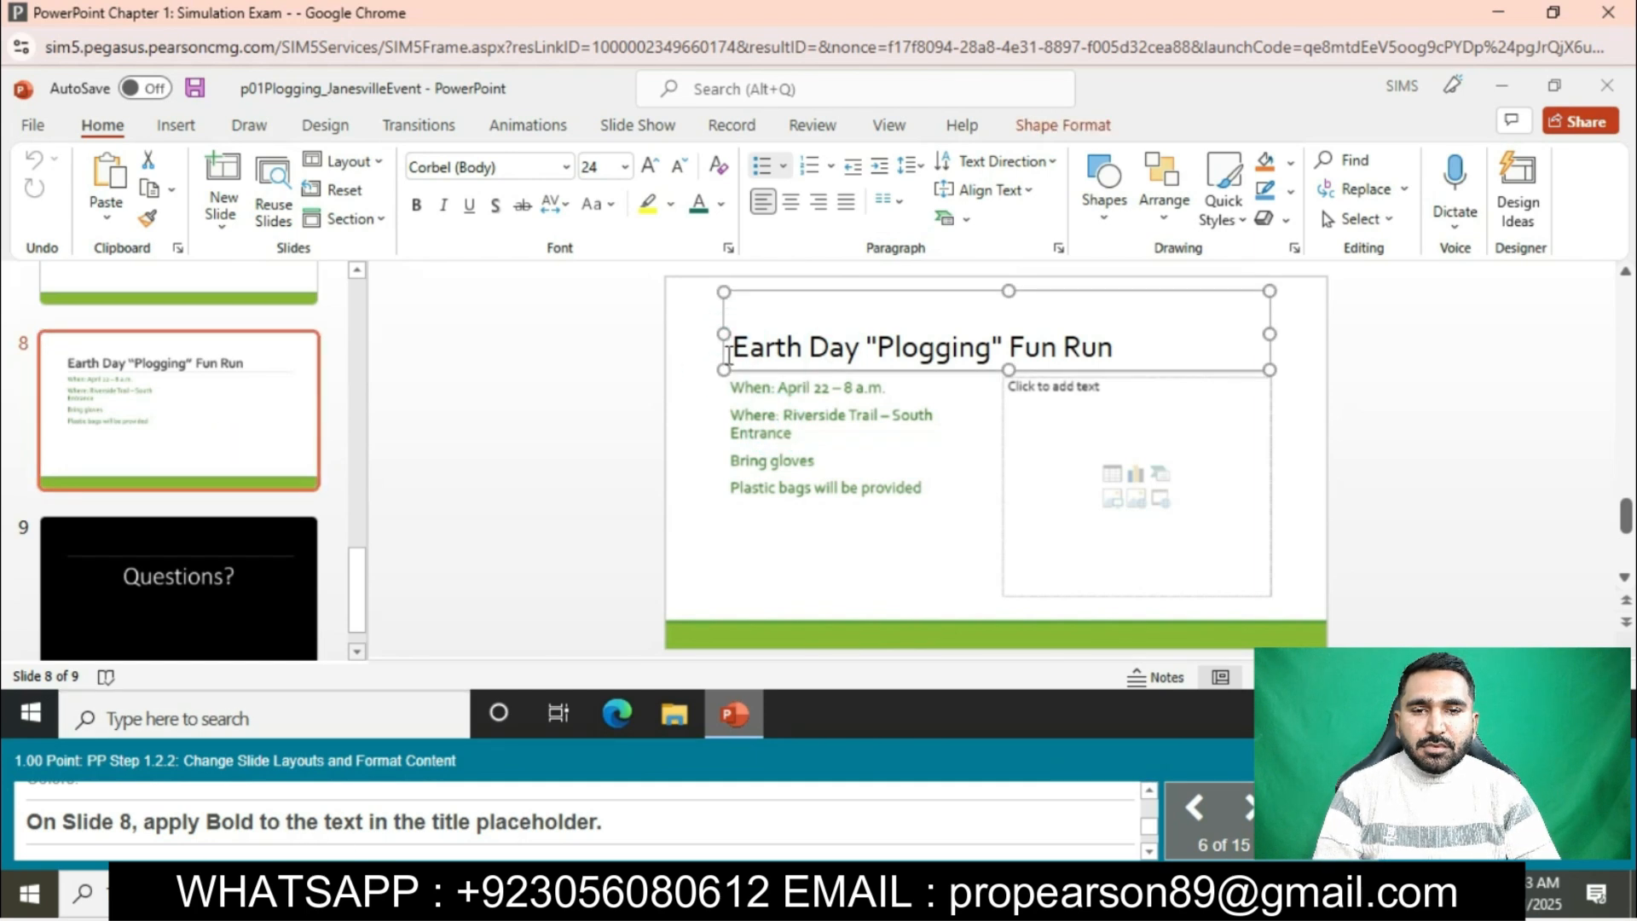
left_click_drag(1118, 348, 730, 347)
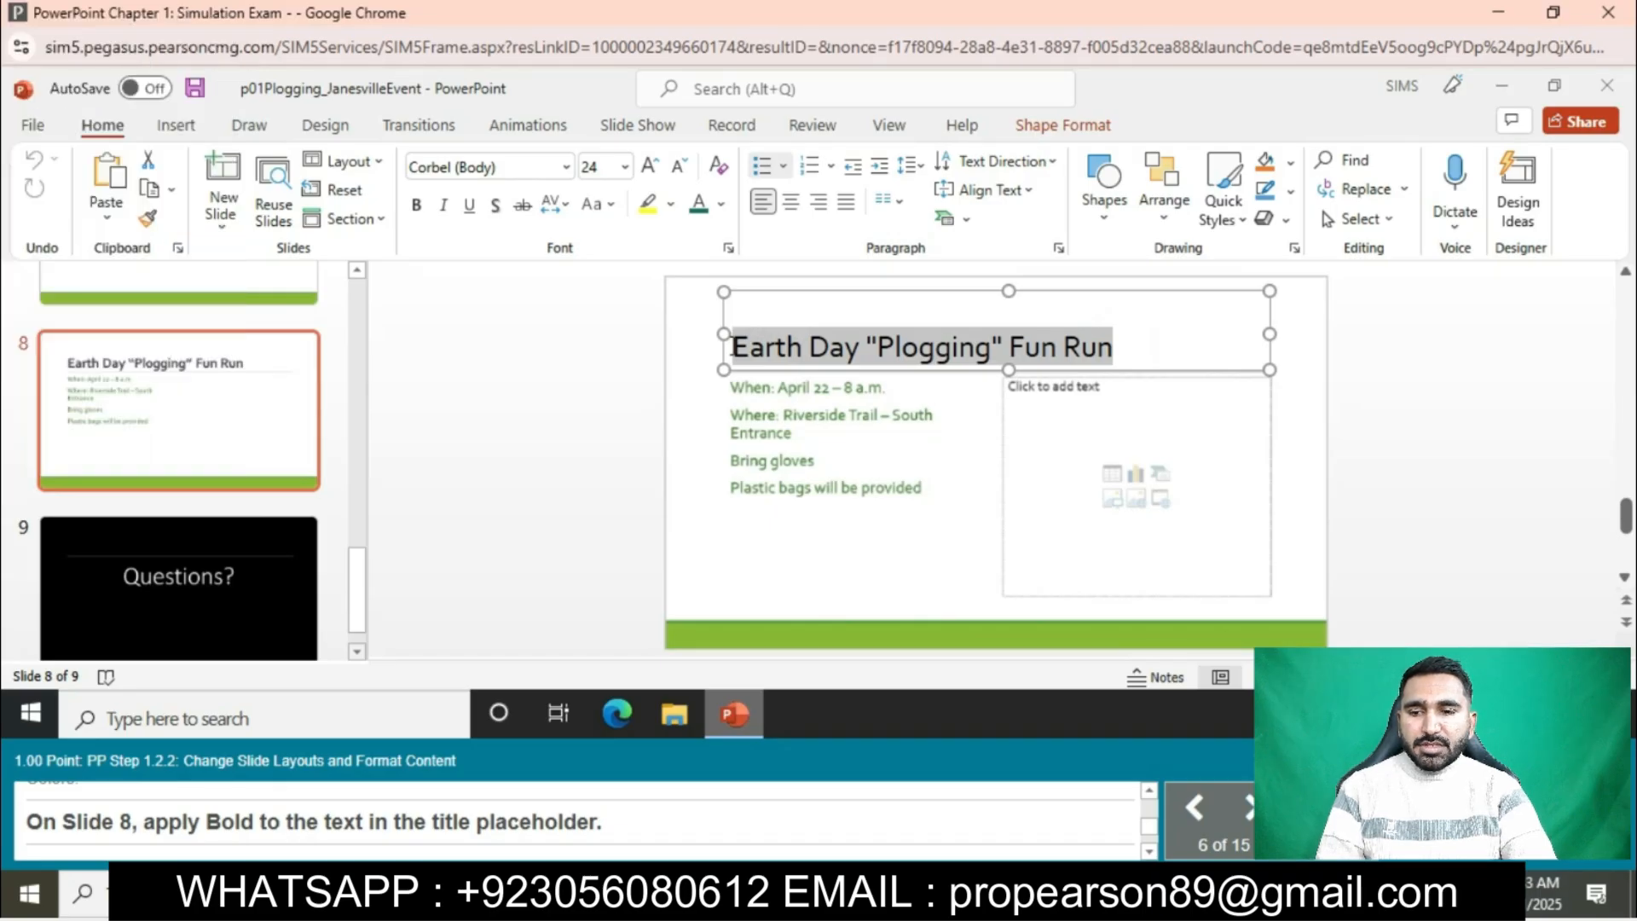
left_click(413, 212)
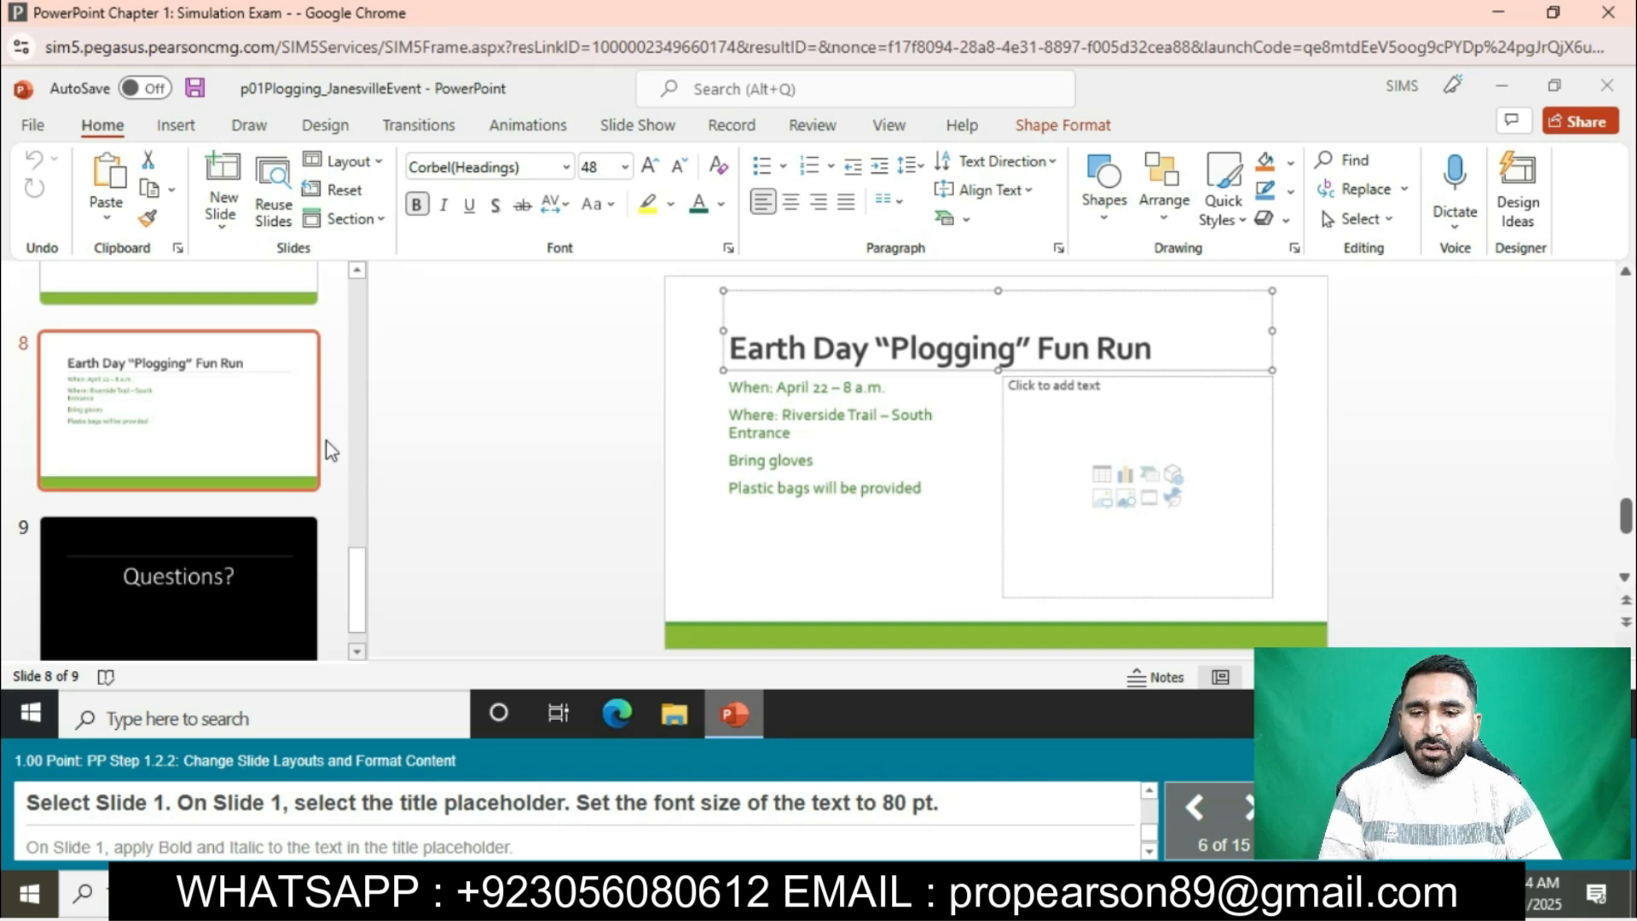
- Set slide 1's title text to 80 pt and apply Bold and Italic to it
scroll(327, 447, "up", 10)
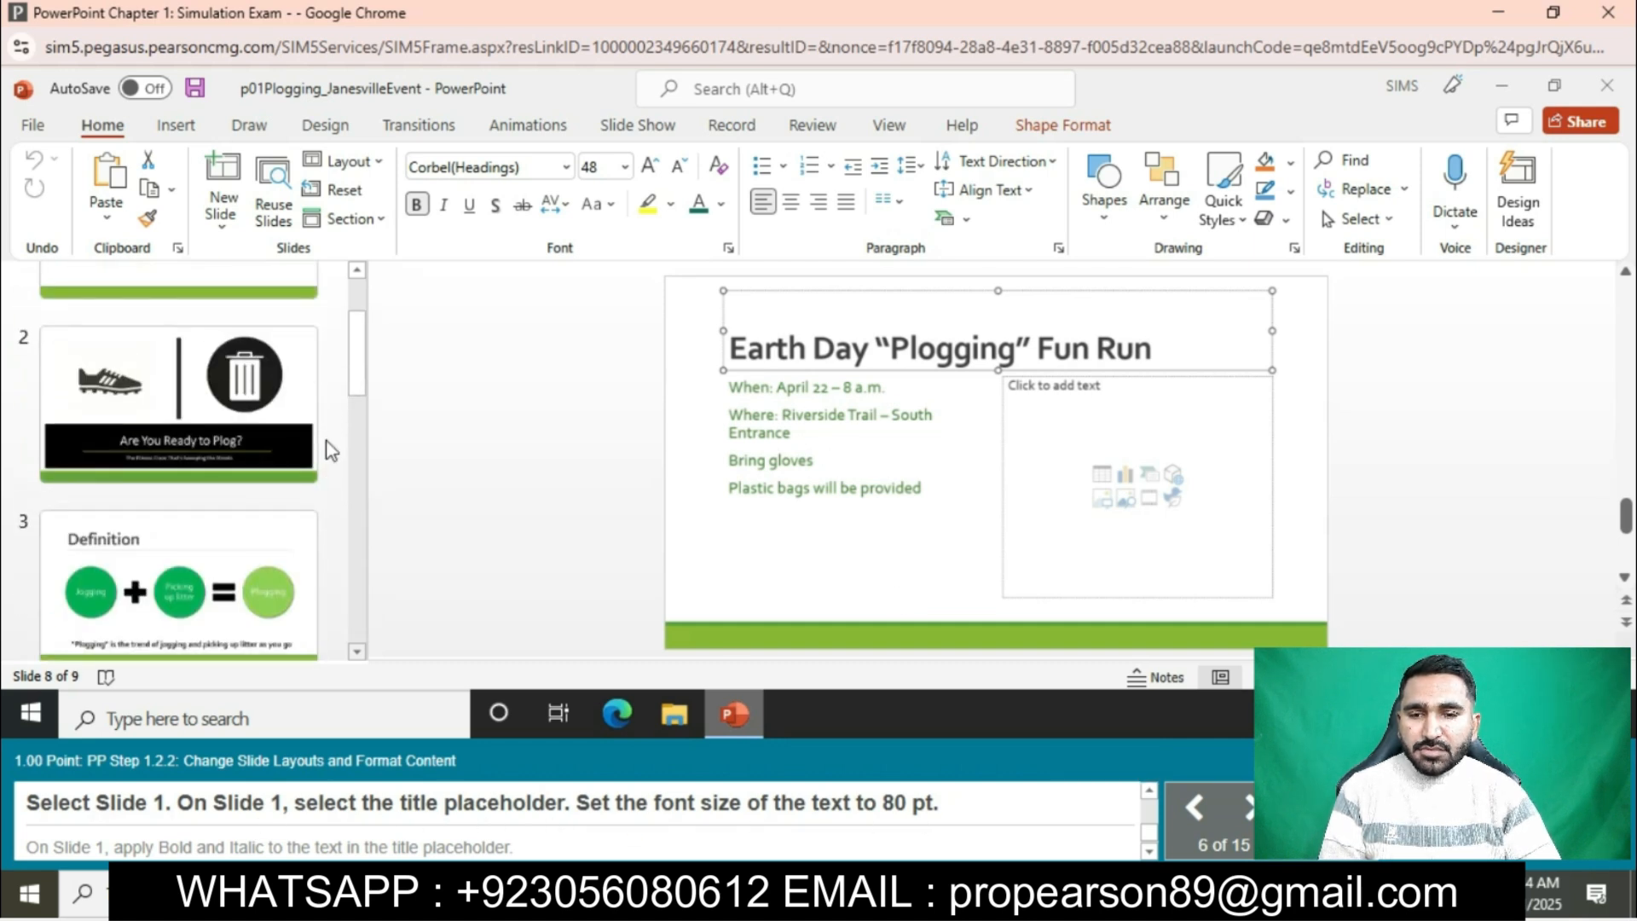
scroll(331, 450, "up", 3)
left_click(245, 410)
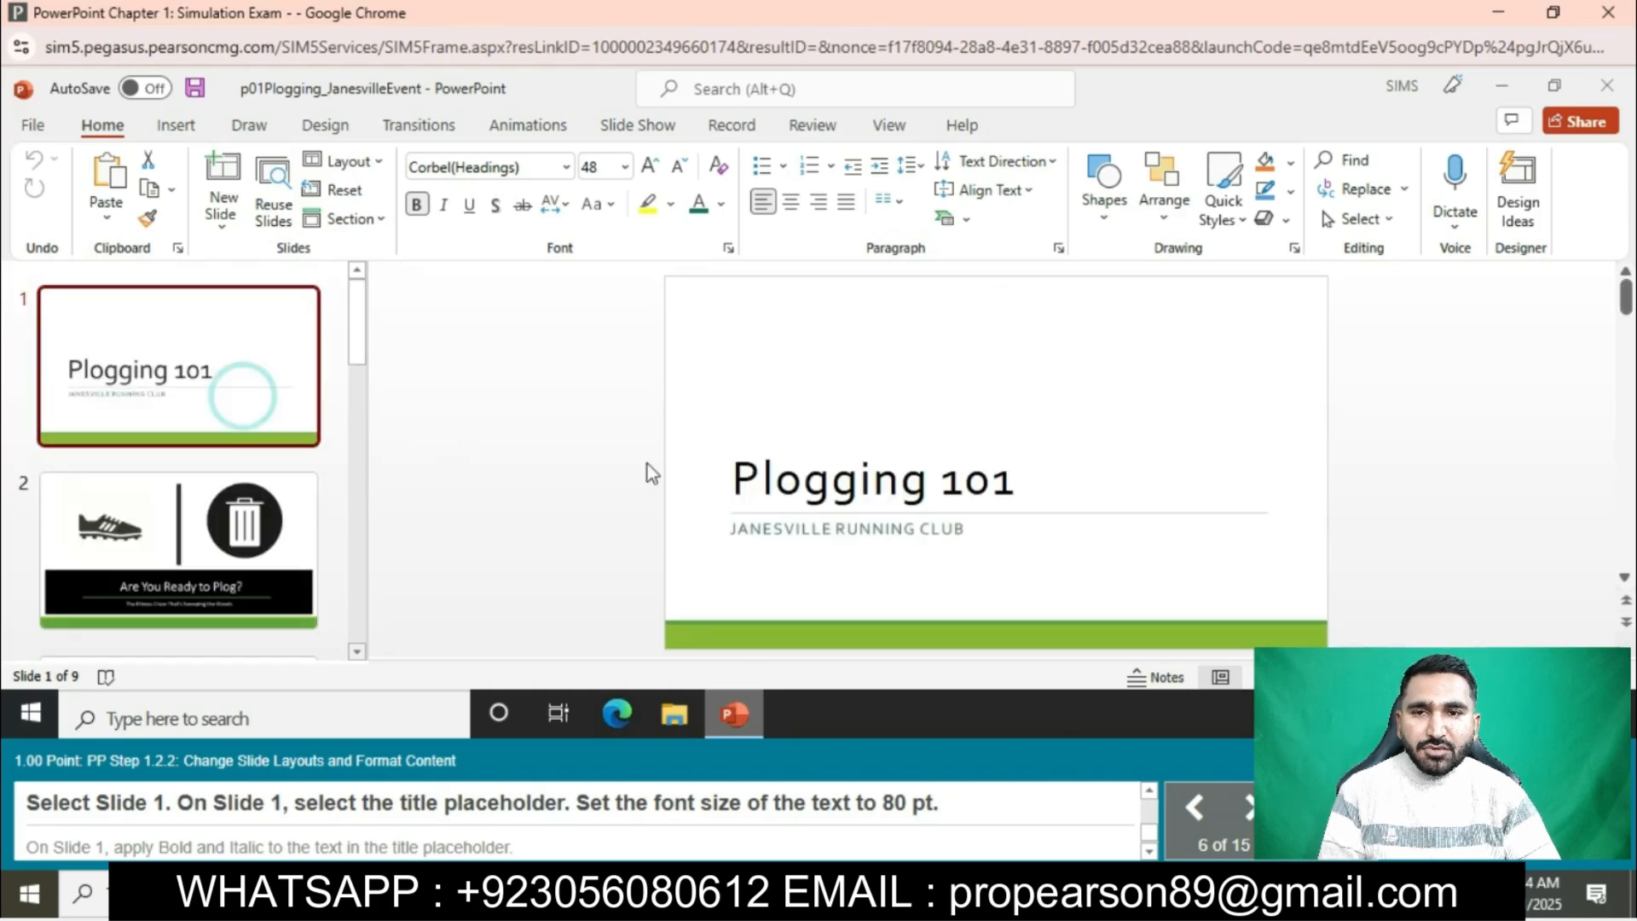
left_click(729, 475)
left_click_drag(729, 475, 1013, 479)
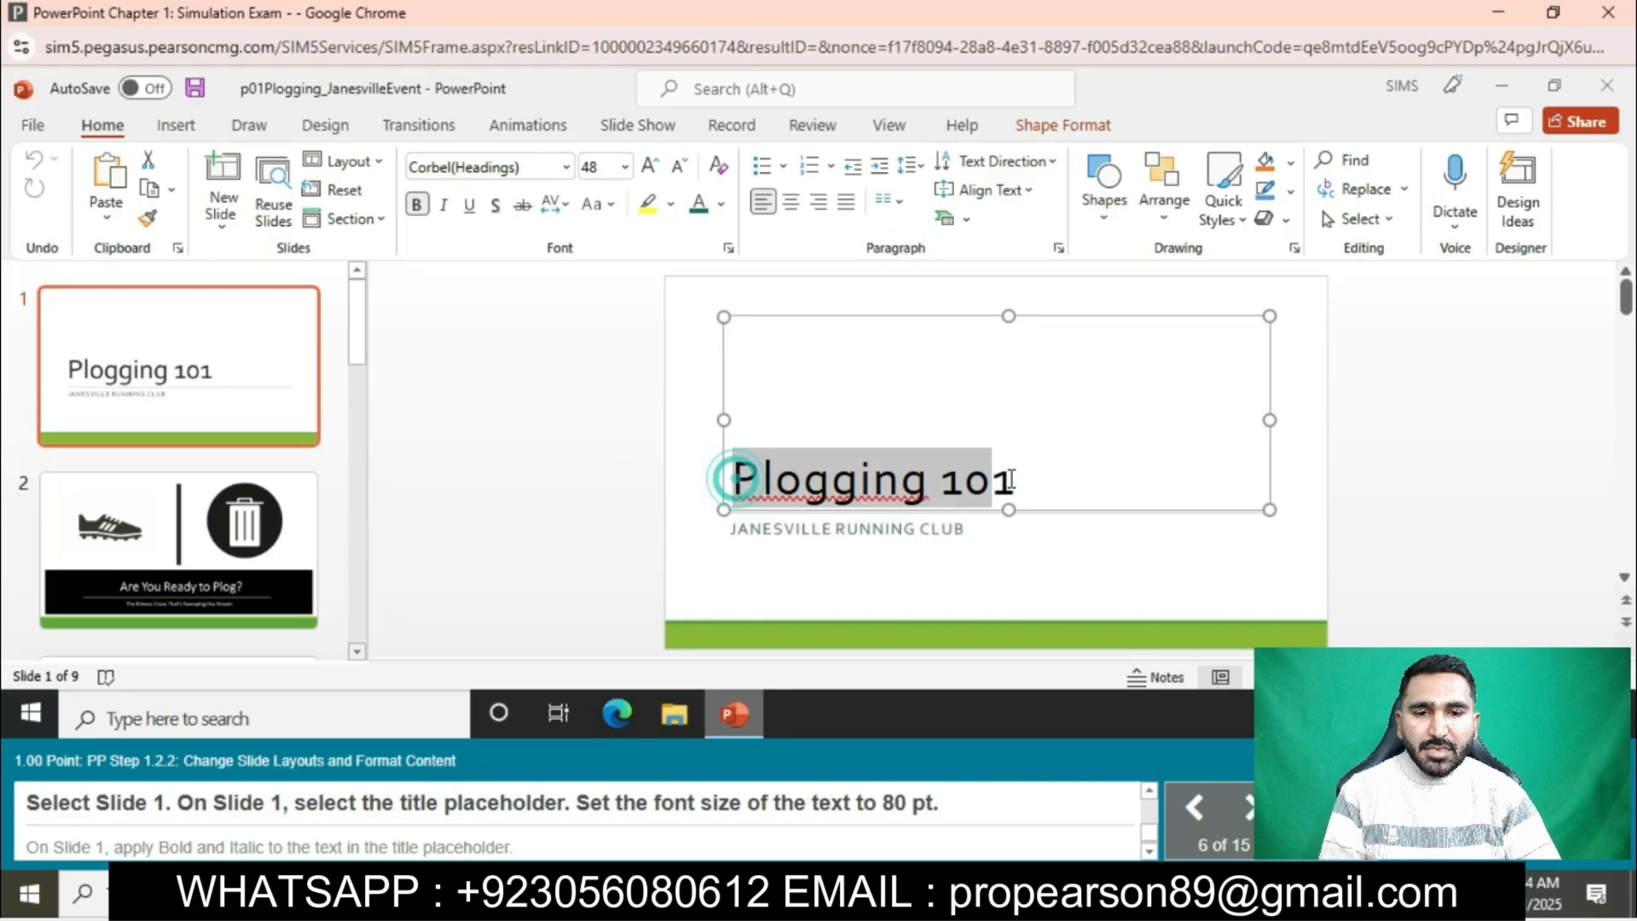
left_click(627, 170)
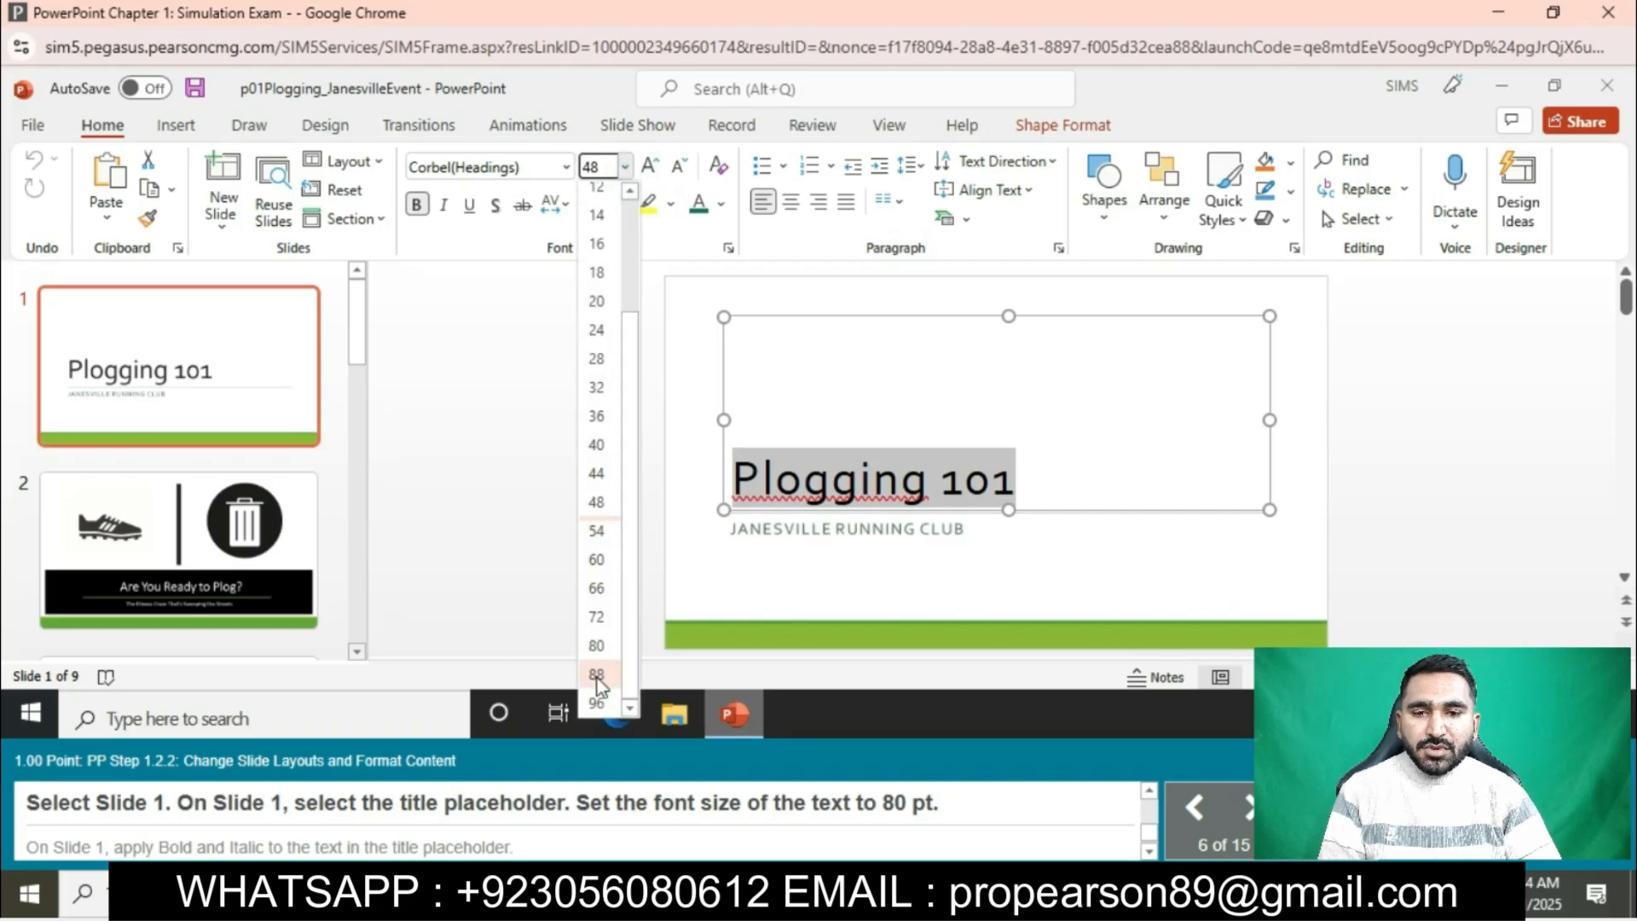
left_click(597, 646)
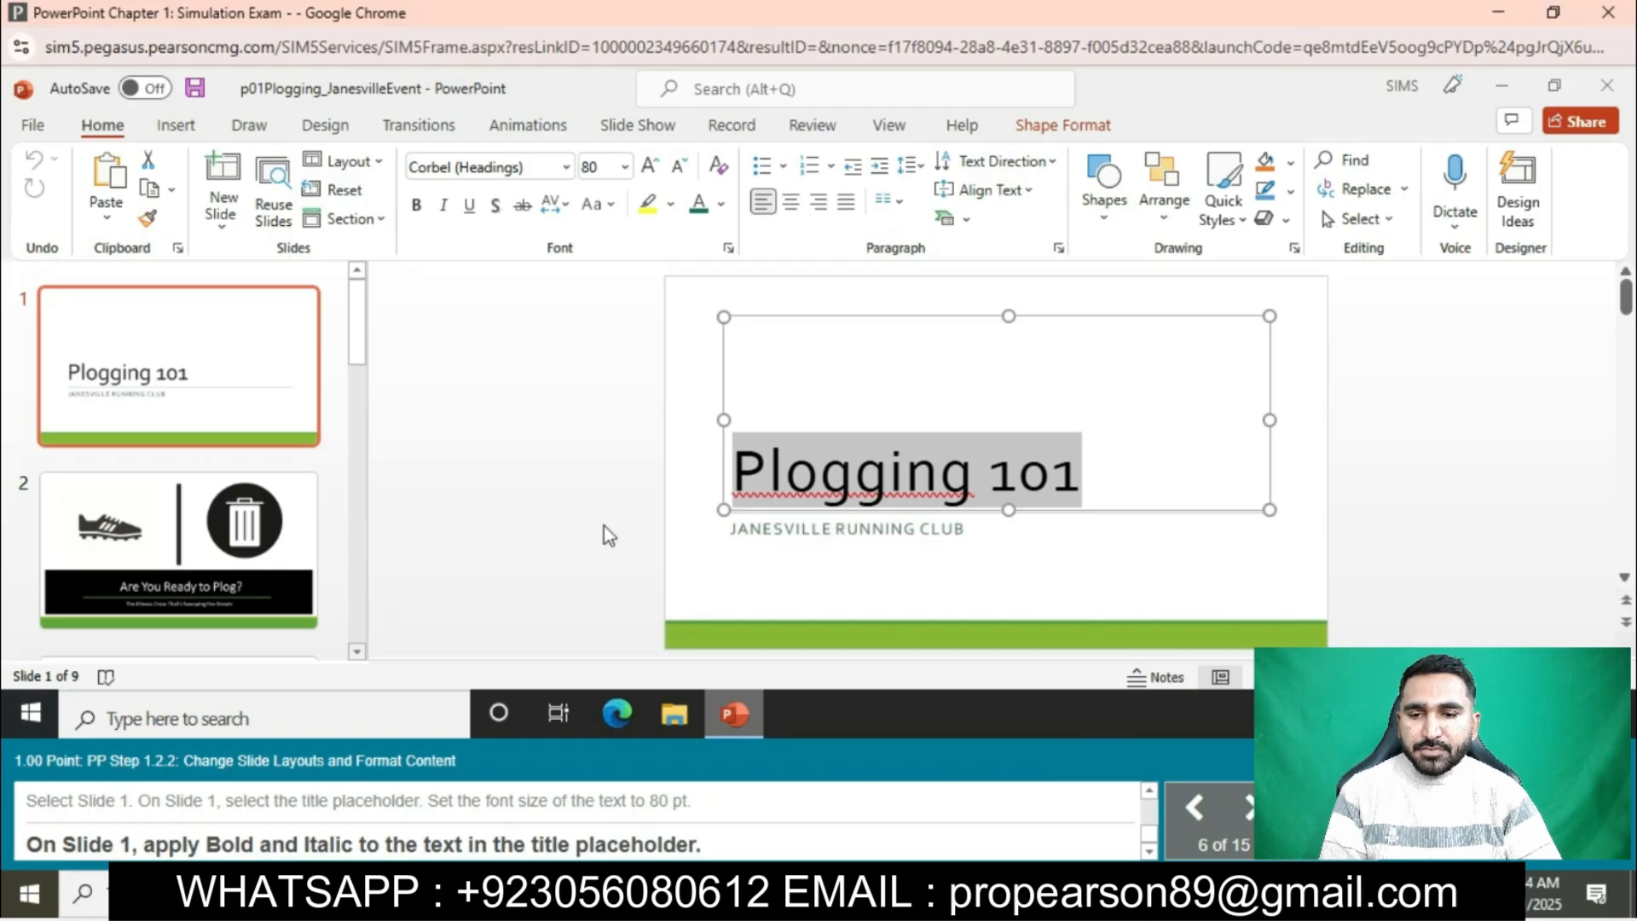
left_click(417, 205)
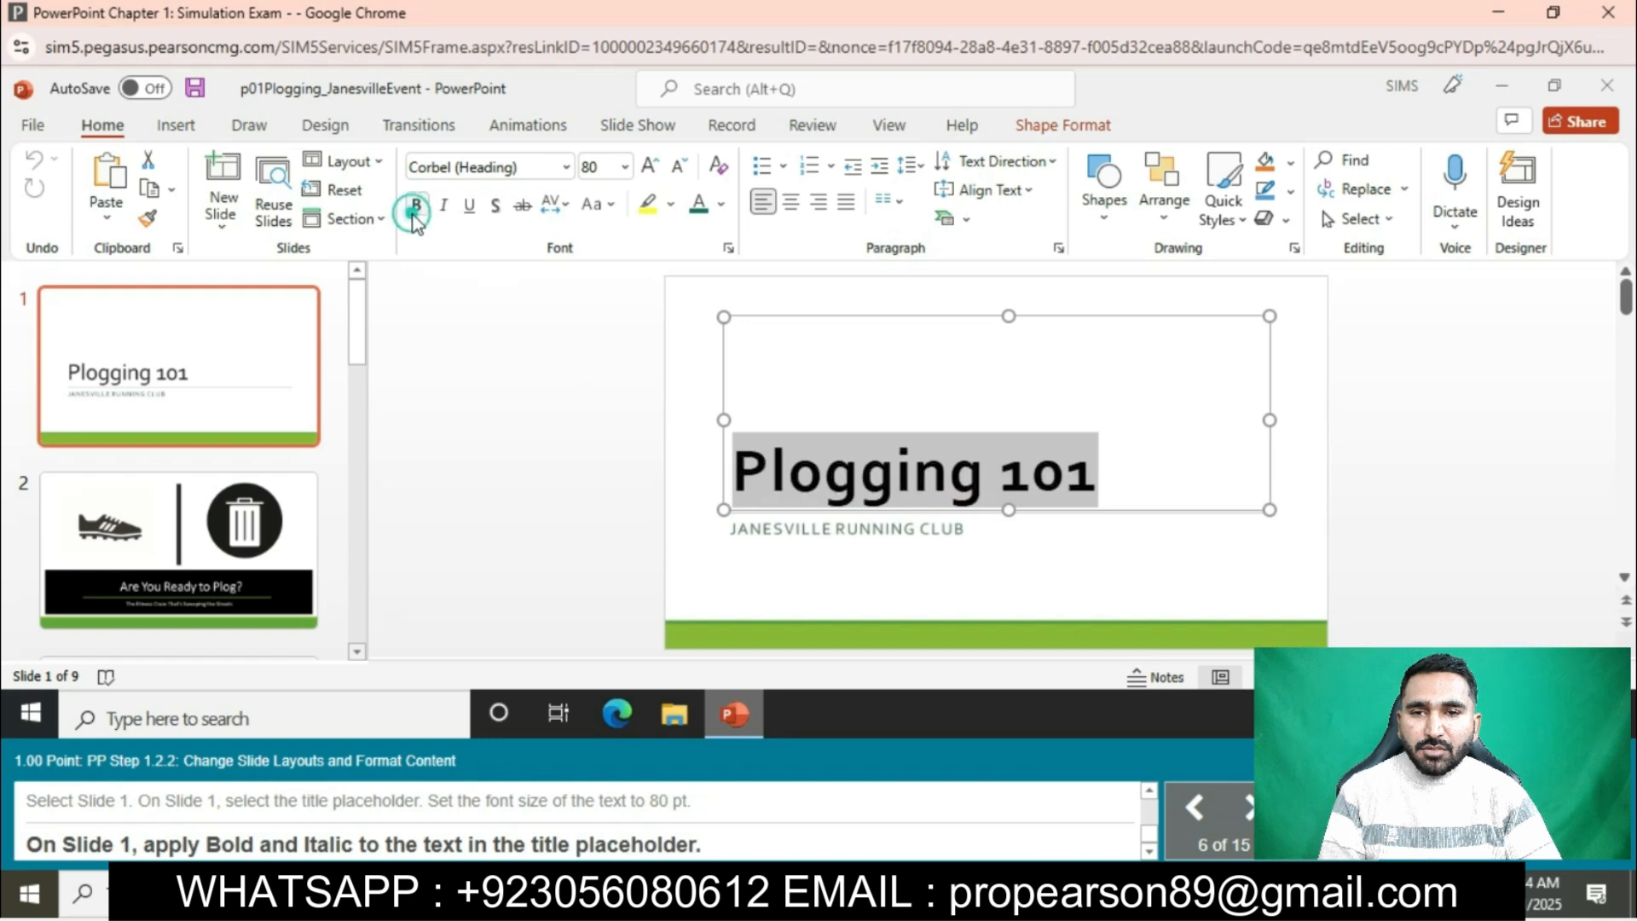
left_click(445, 205)
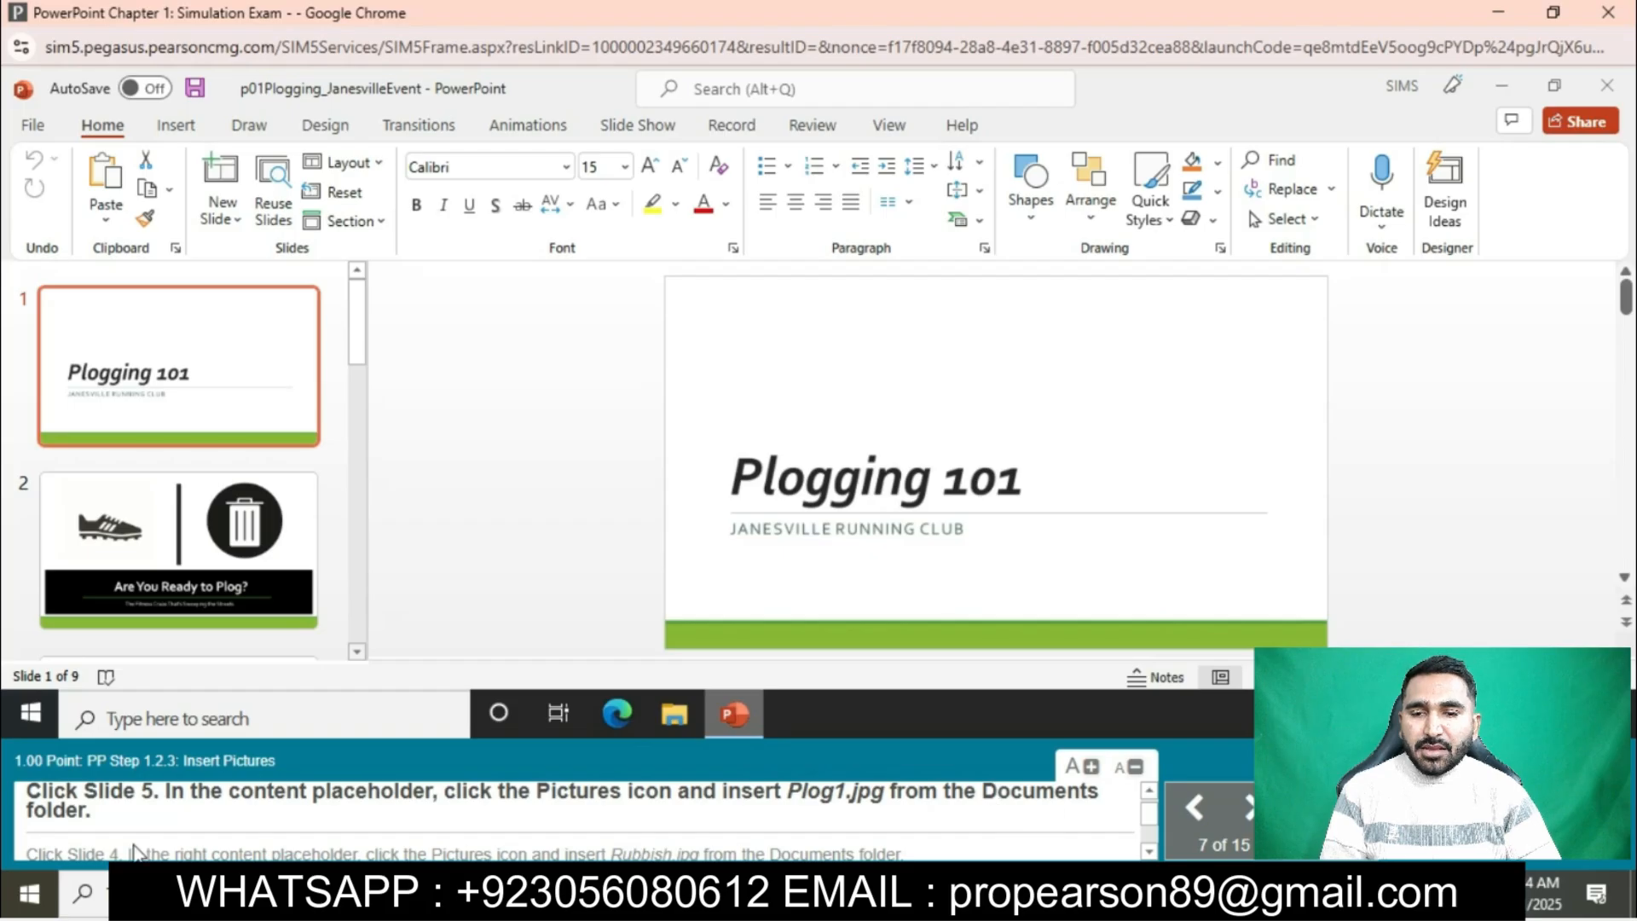
- Insert the picture Plog1.jpg from Documents into the content placeholder on slide 5
left_click(222, 555)
scroll(224, 559, "down", 3)
scroll(225, 559, "down", 3)
left_click(133, 540)
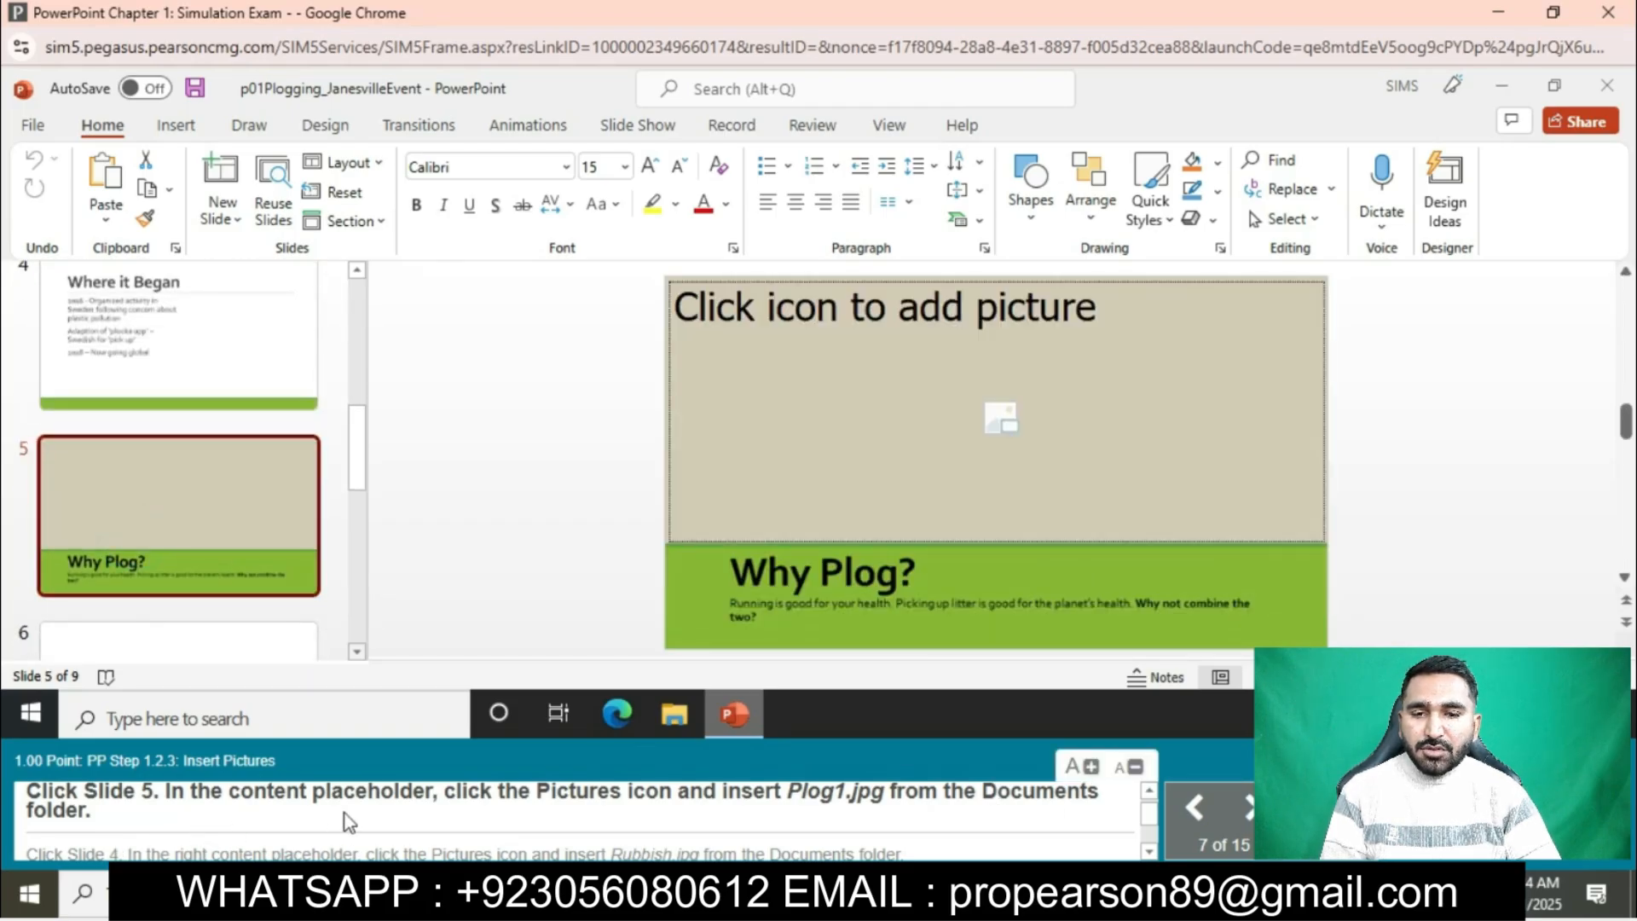
left_click(1003, 422)
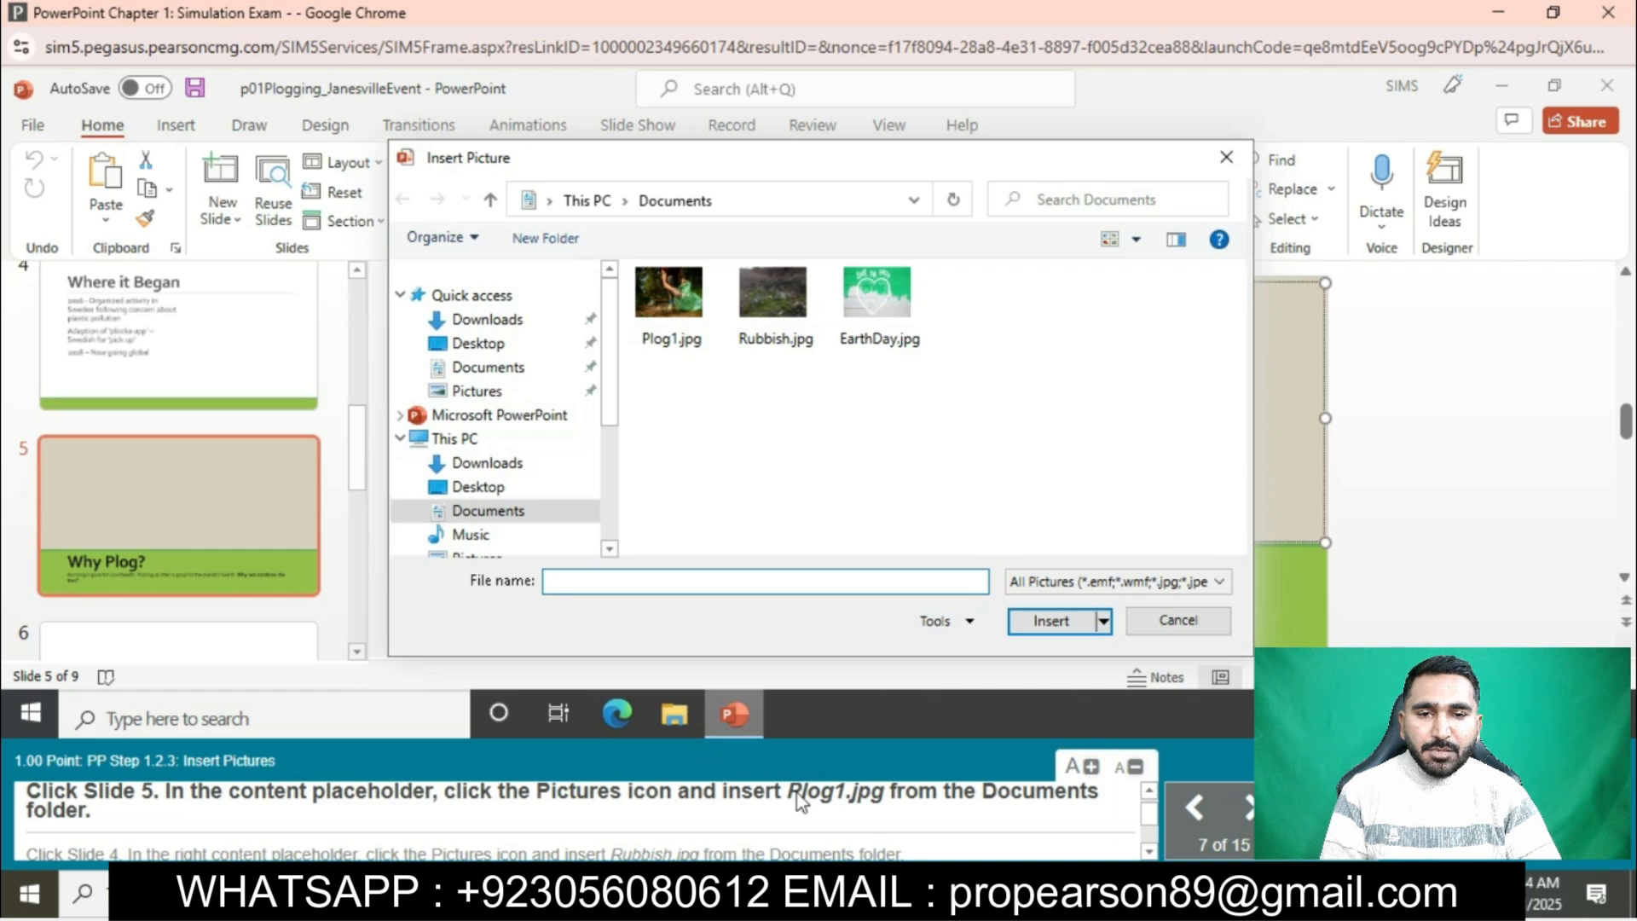
left_click(672, 329)
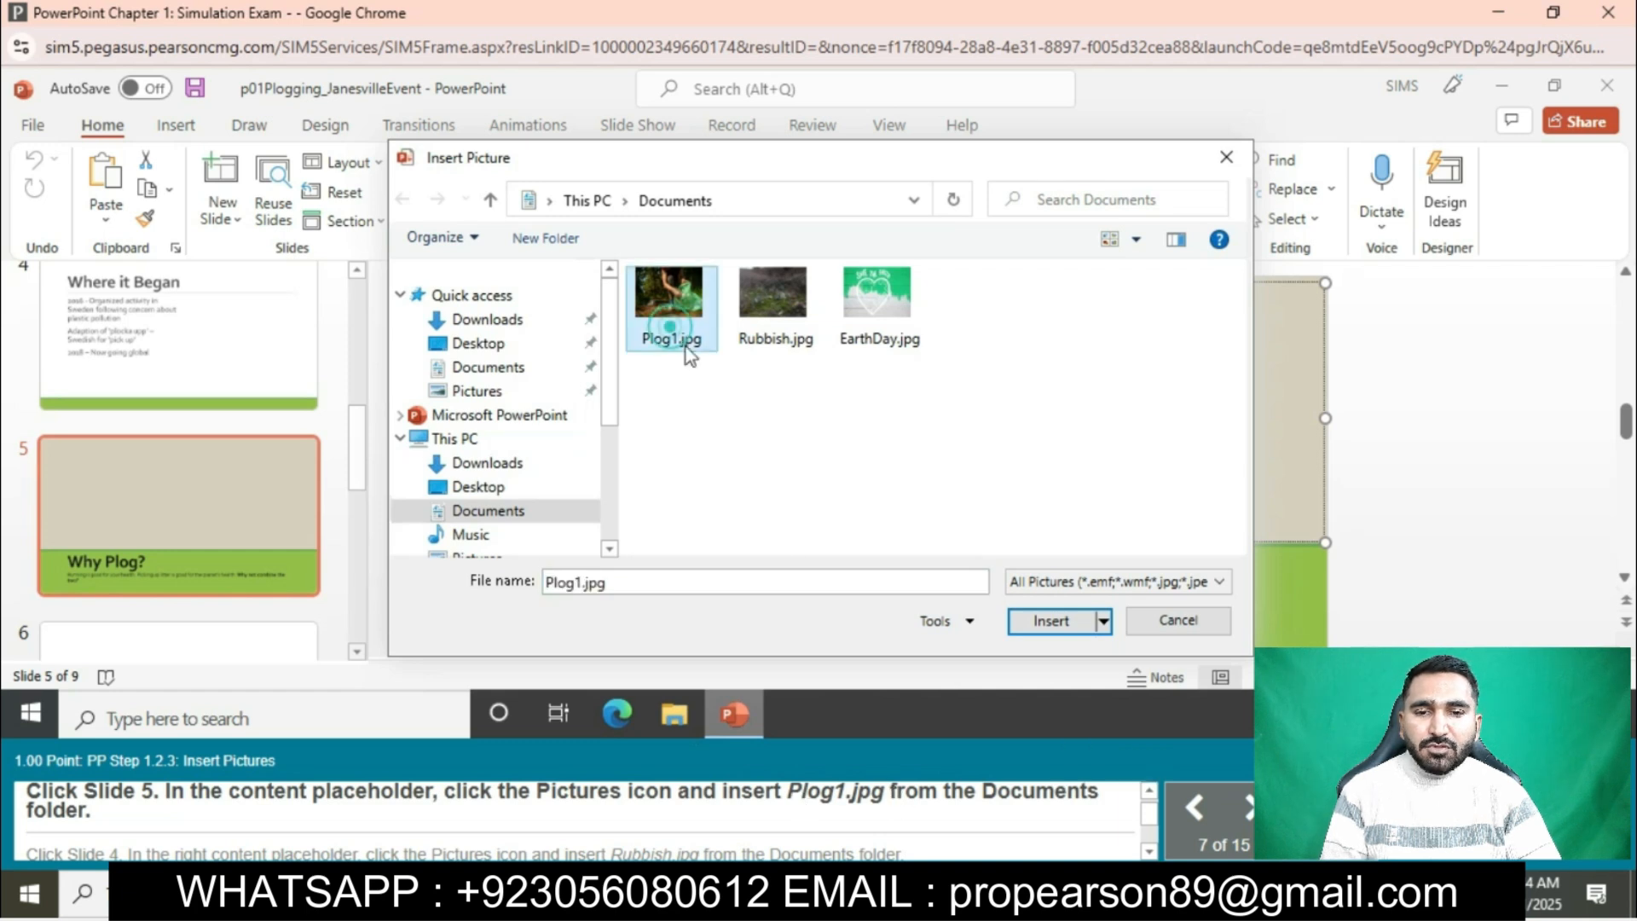
left_click(1045, 622)
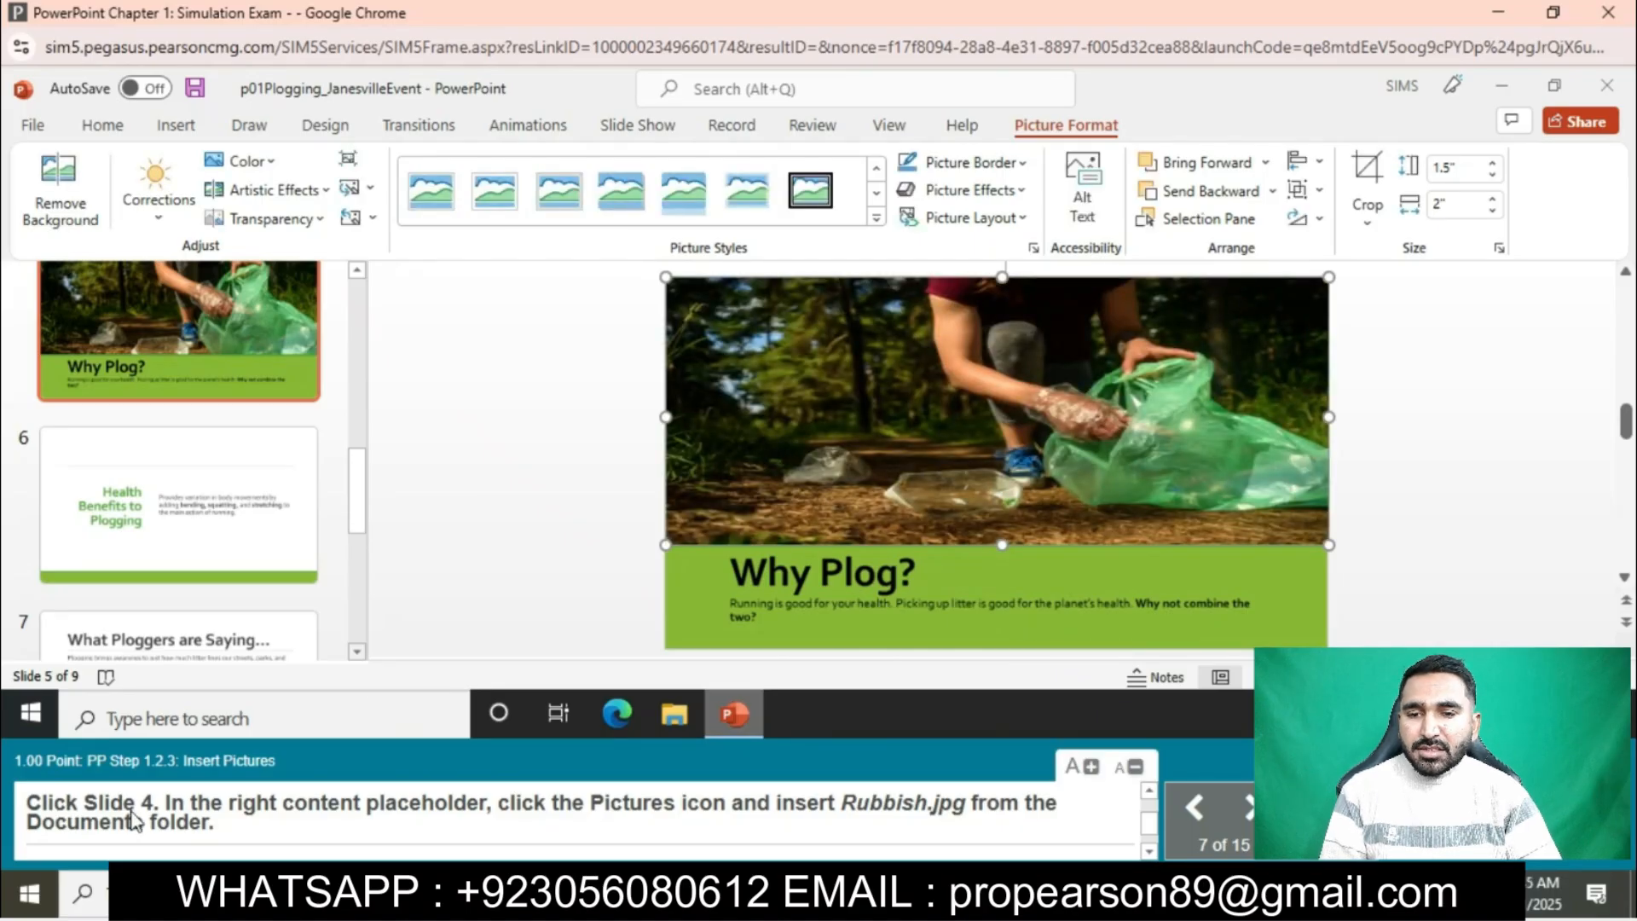
- Insert the picture Rubbish.jpg from Documents into the right content placeholder on slide 4
scroll(196, 446, "up", 3)
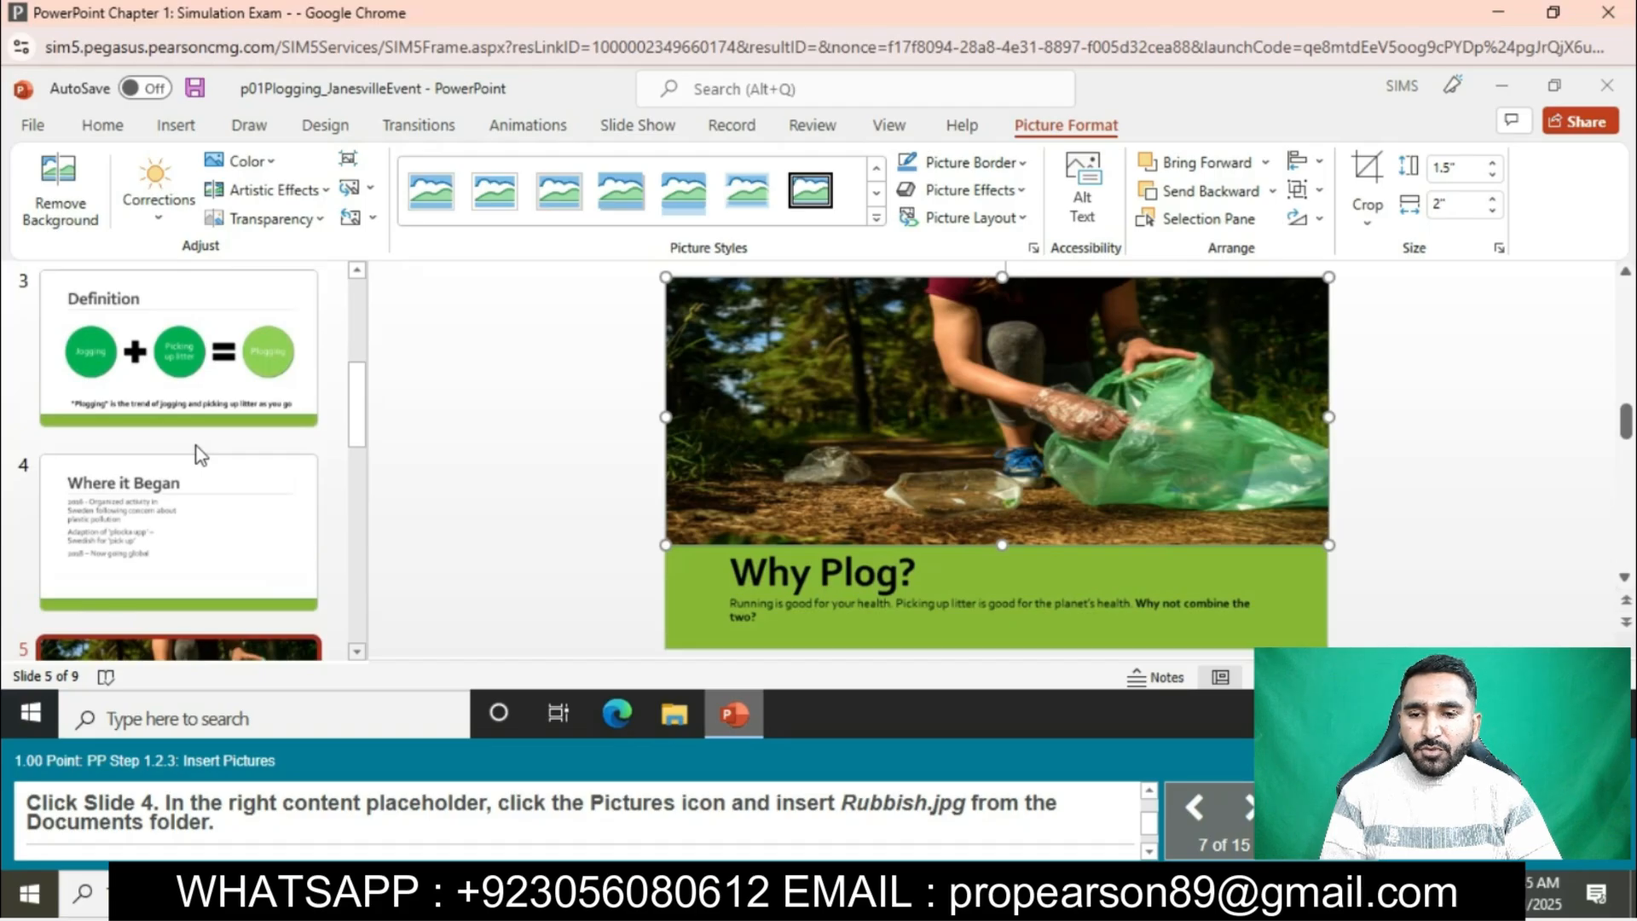
left_click(175, 503)
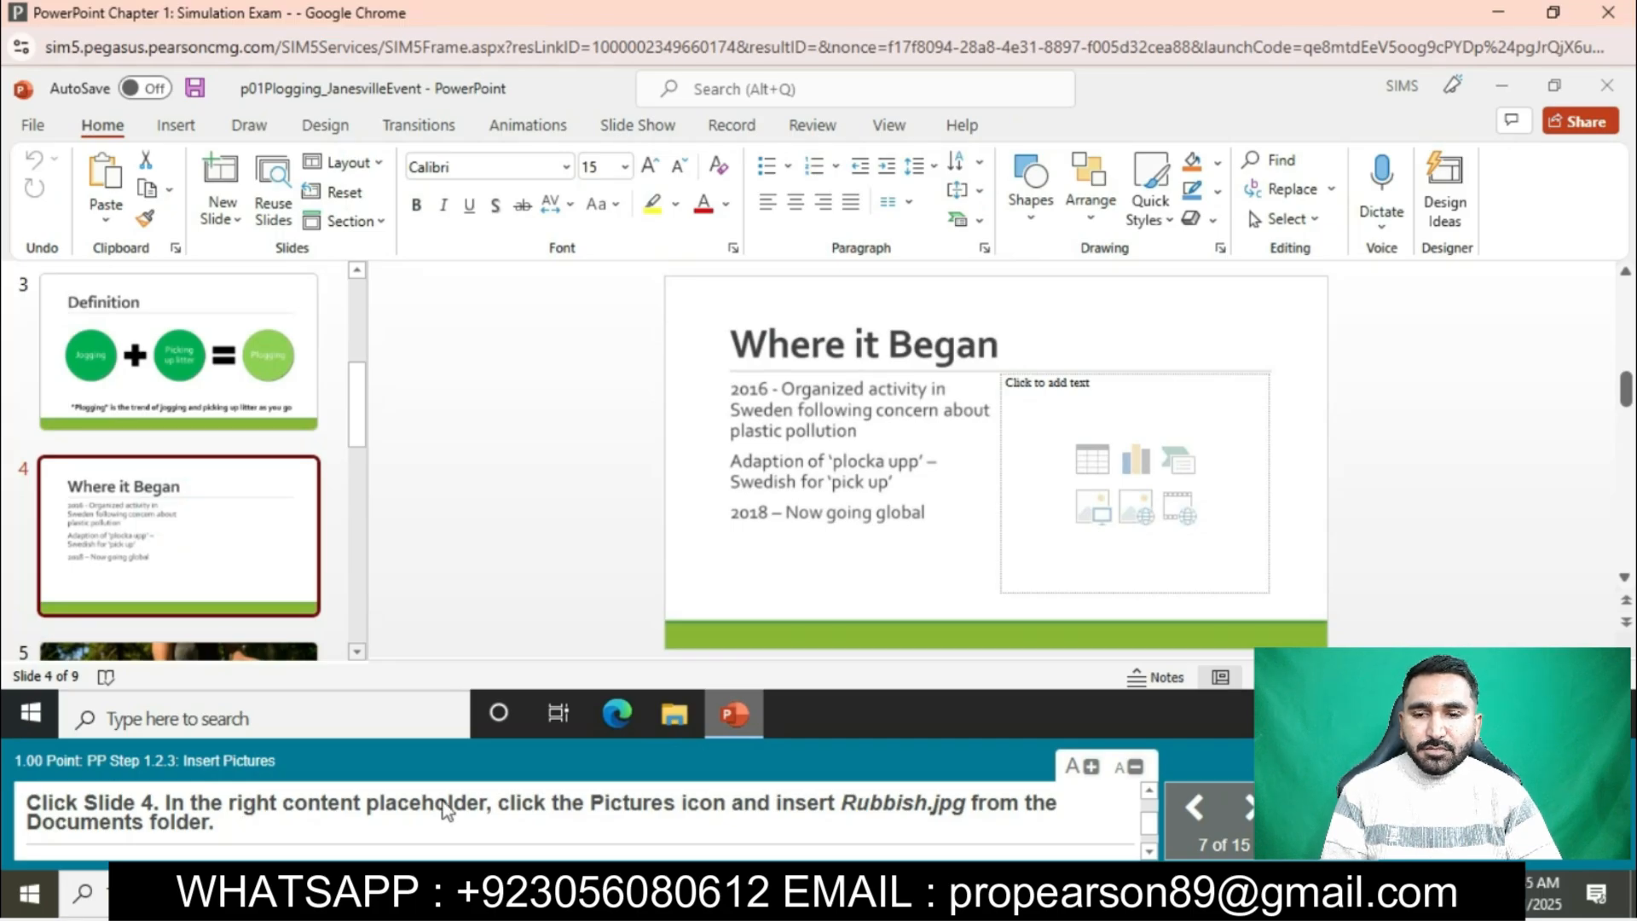
left_click(1104, 518)
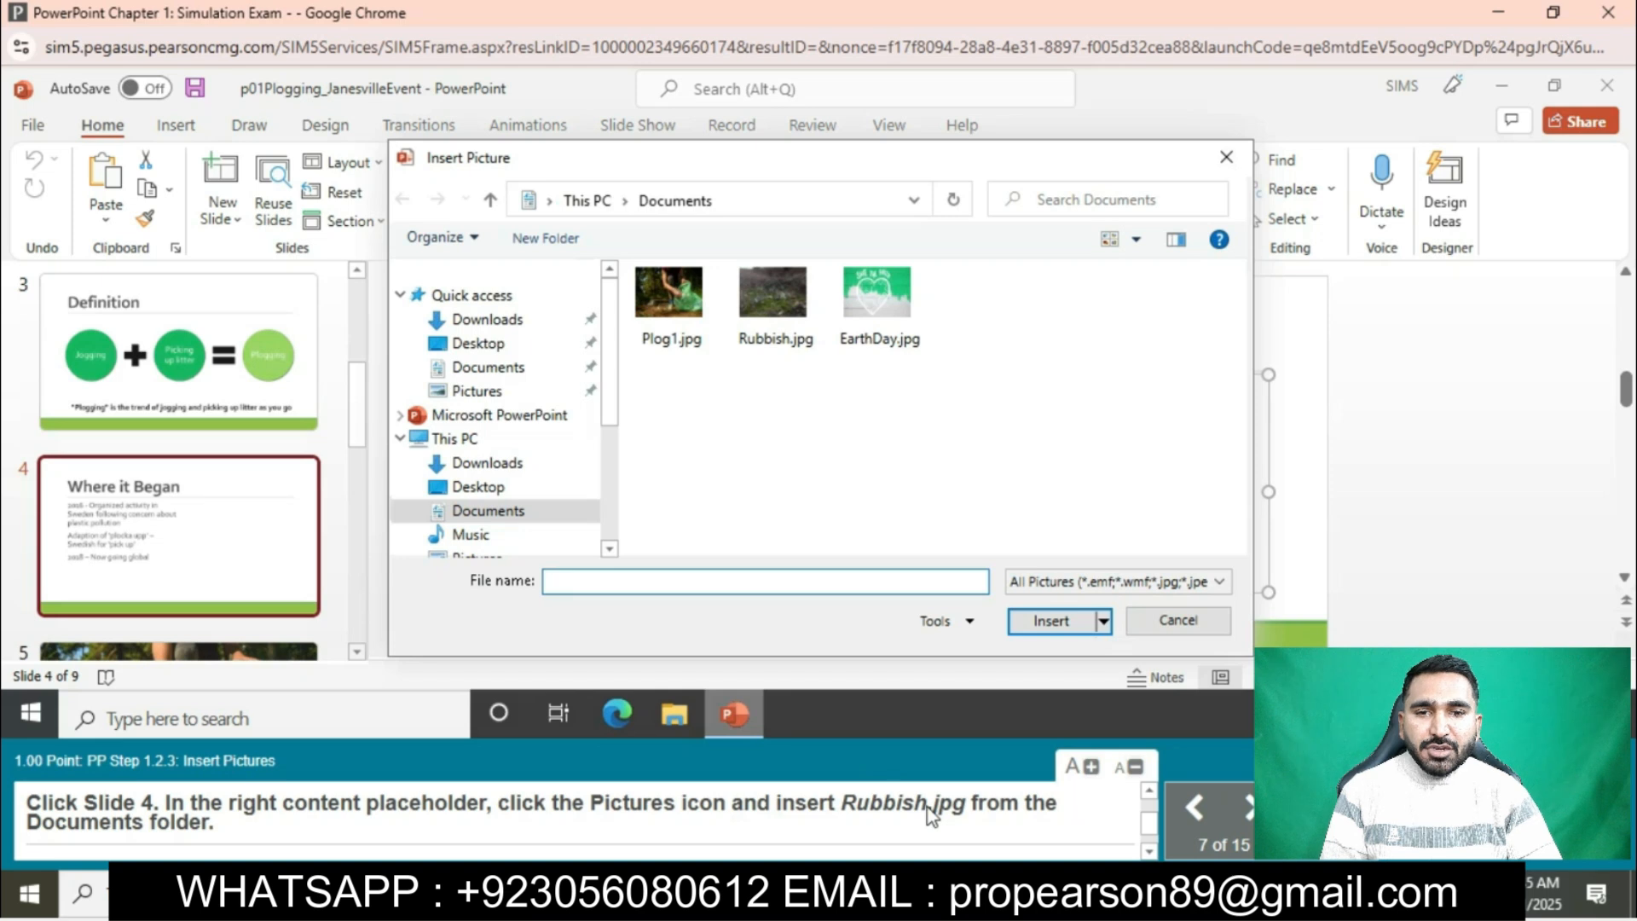
left_click(773, 299)
left_click(1071, 627)
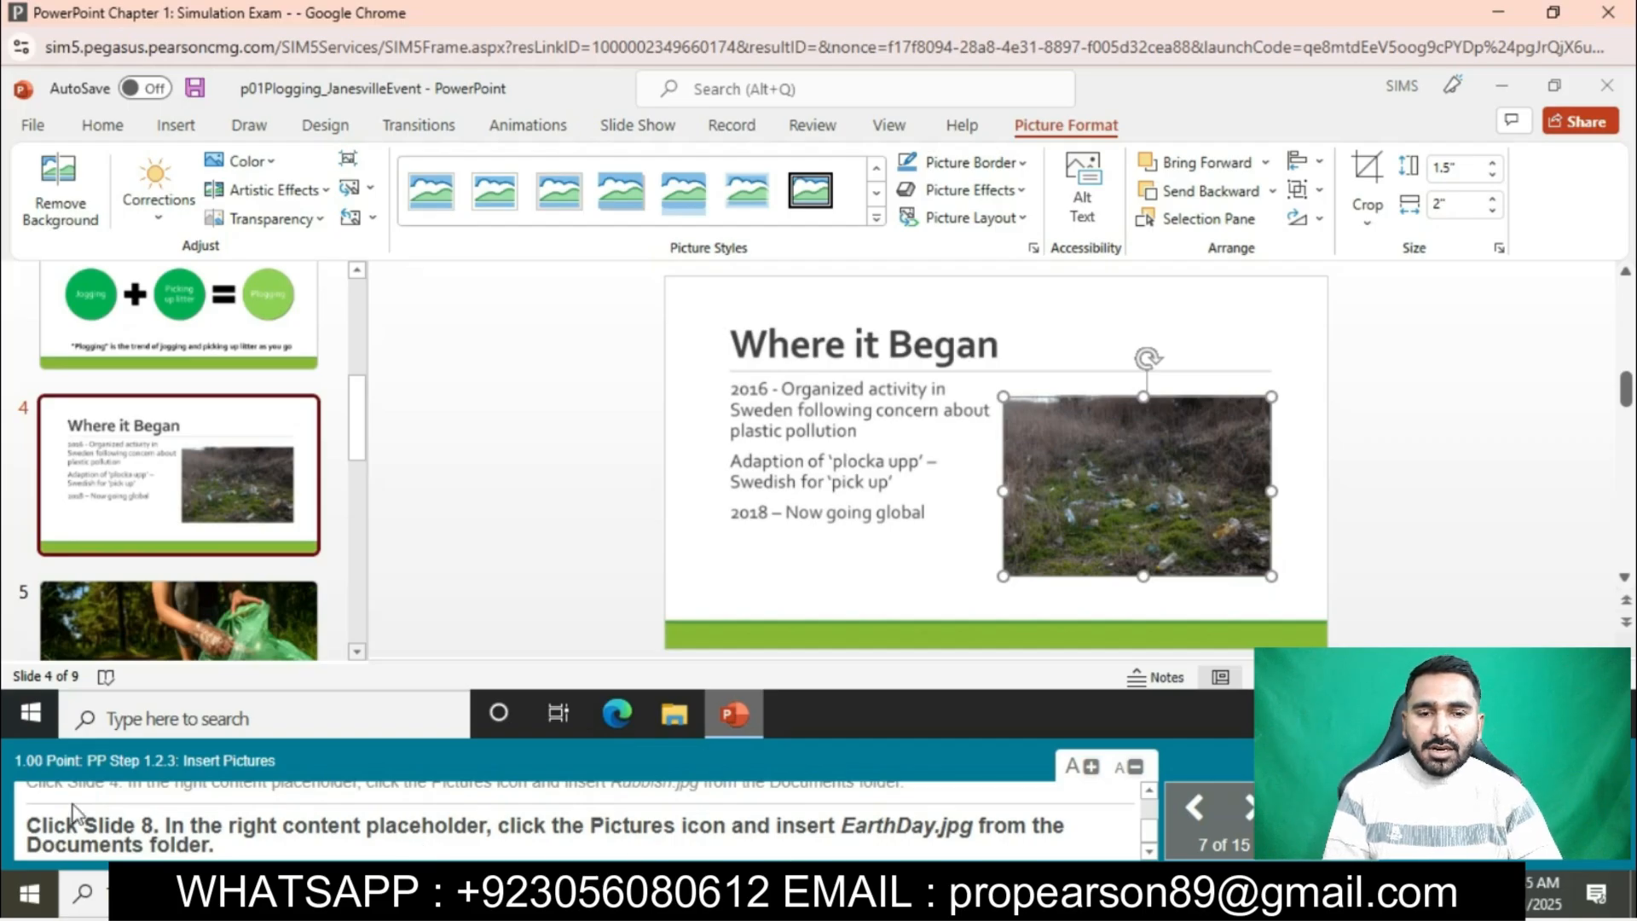
- Insert the picture EarthDay.jpg from Documents into the right content placeholder on slide 8
scroll(154, 469, "down", 5)
left_click(140, 556)
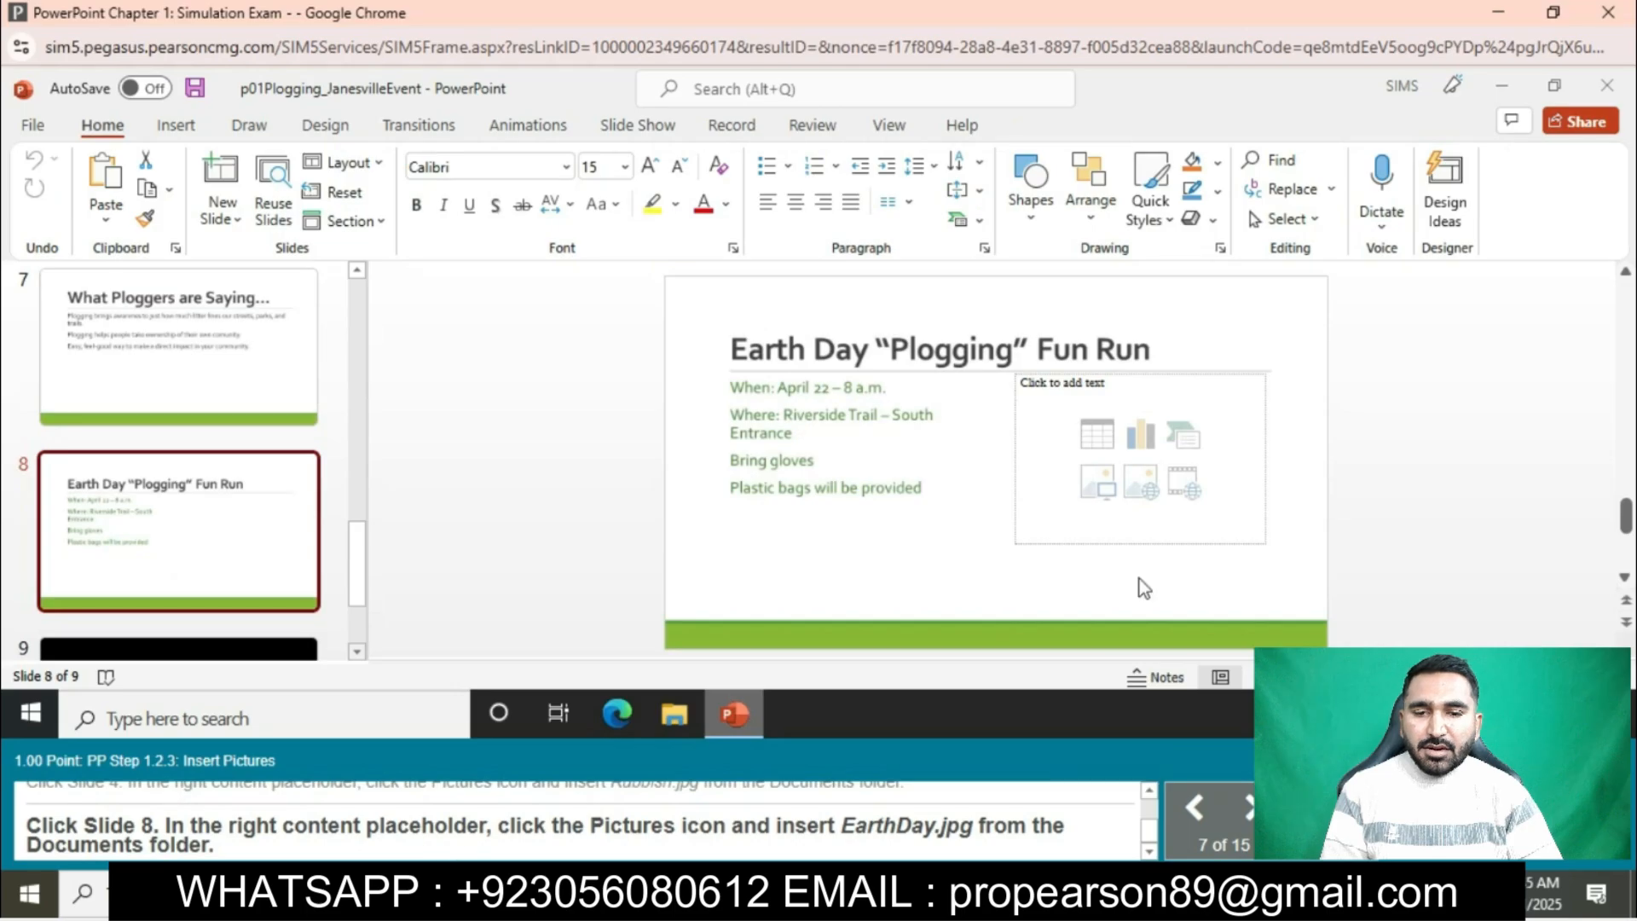
left_click(1110, 498)
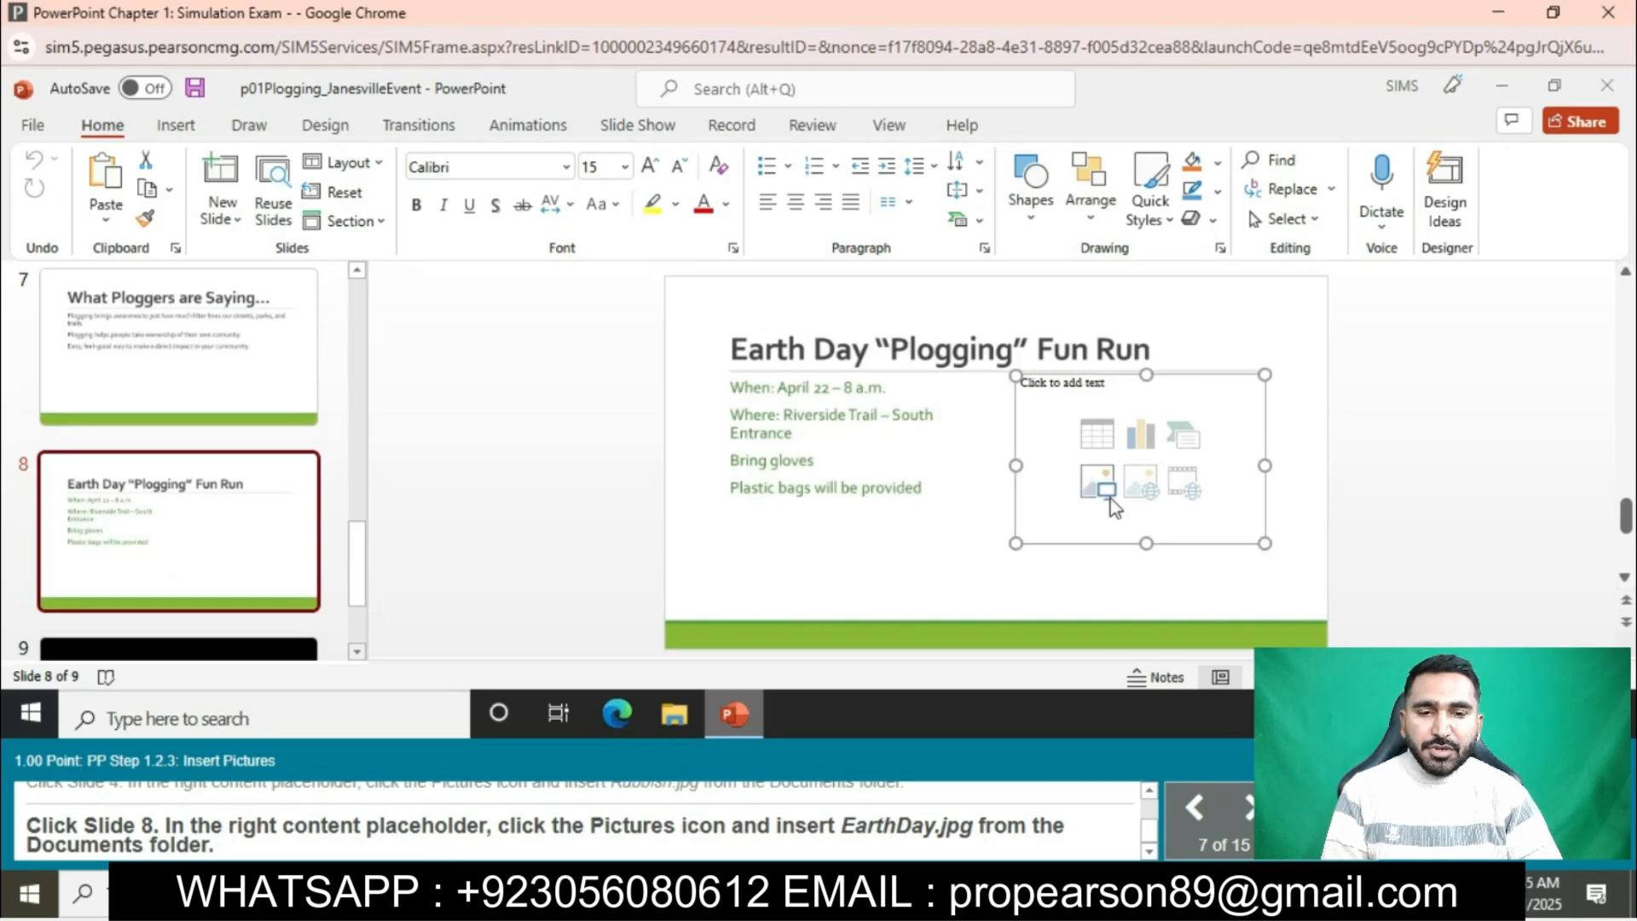
left_click(1110, 498)
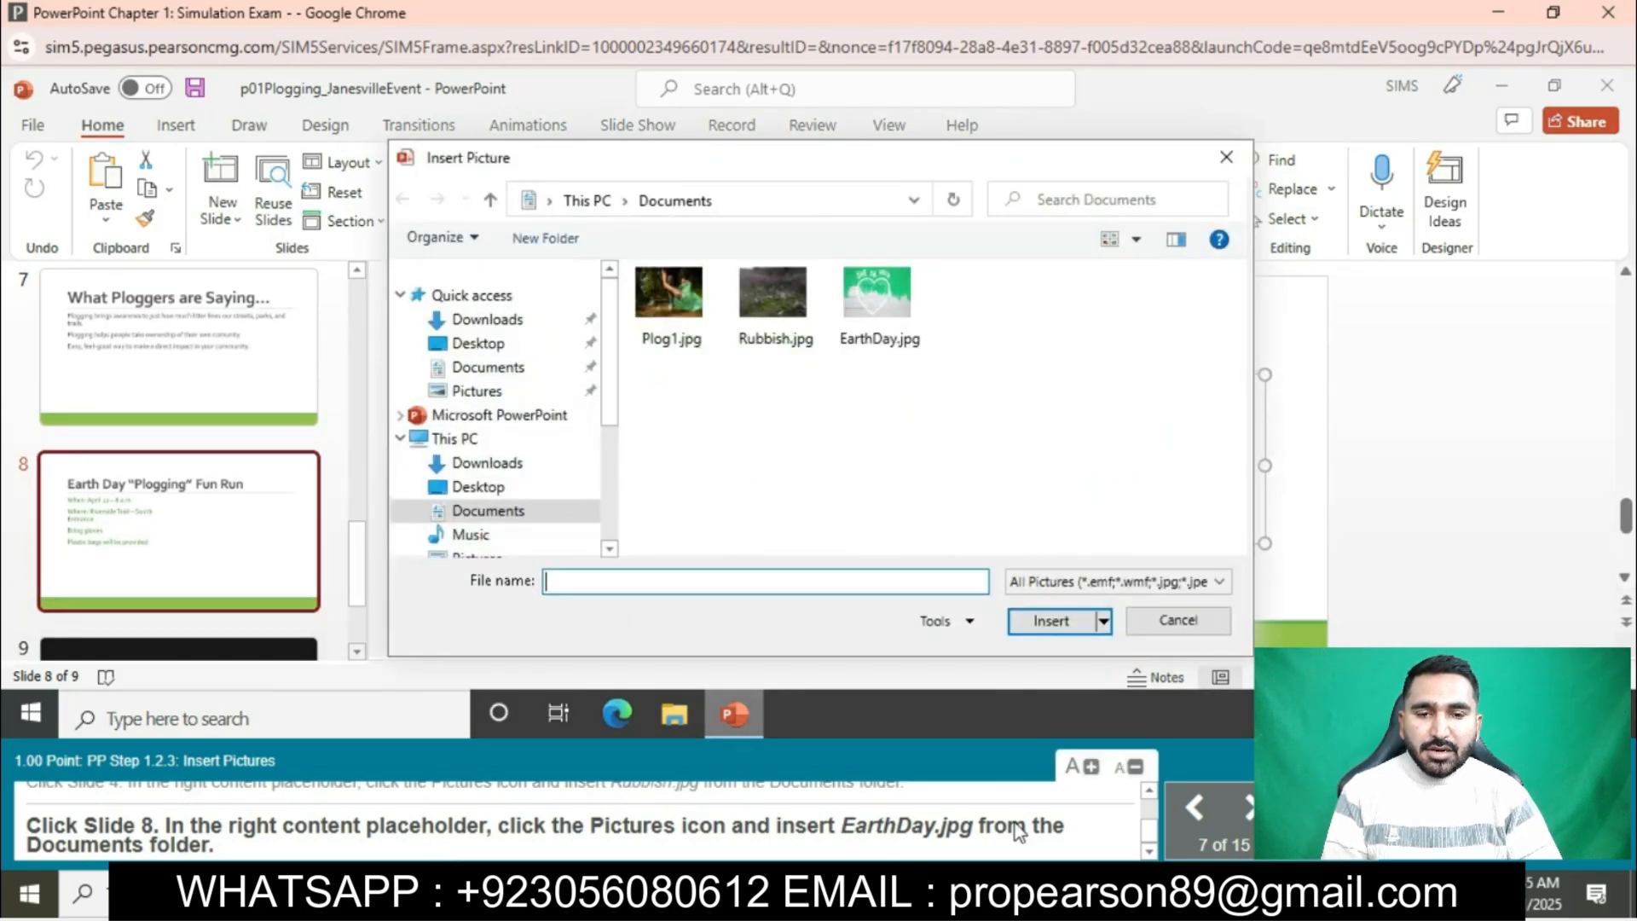
left_click(876, 295)
left_click(1051, 621)
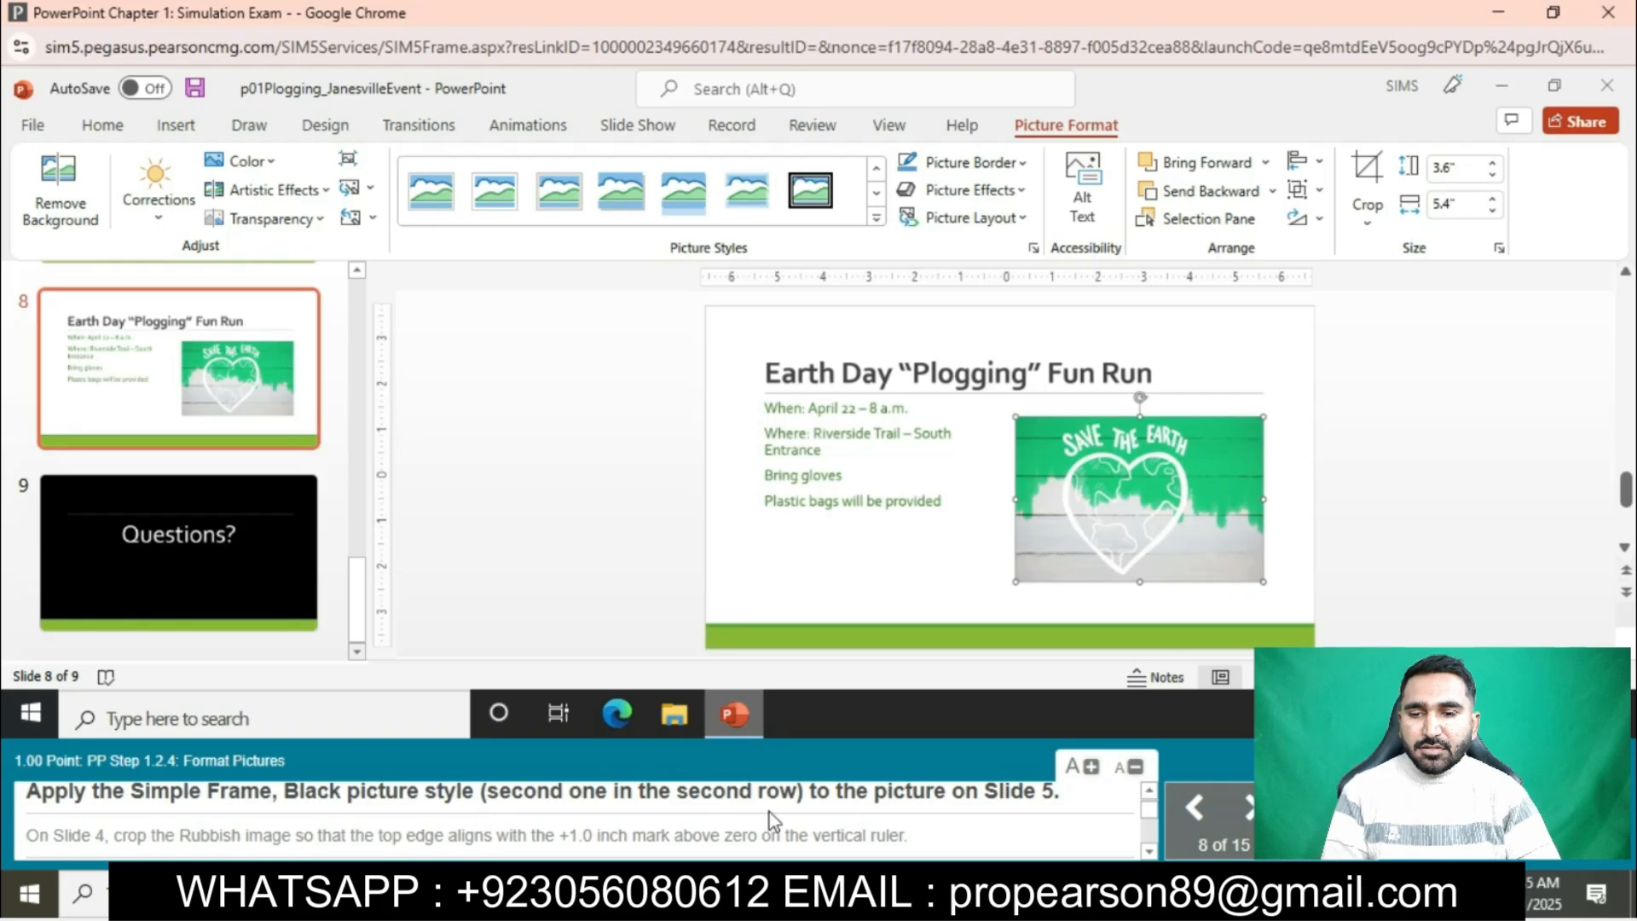
- Apply the Simple Frame, Black picture style to the picture on slide 5
scroll(32, 375, "up", 5)
left_click(224, 600)
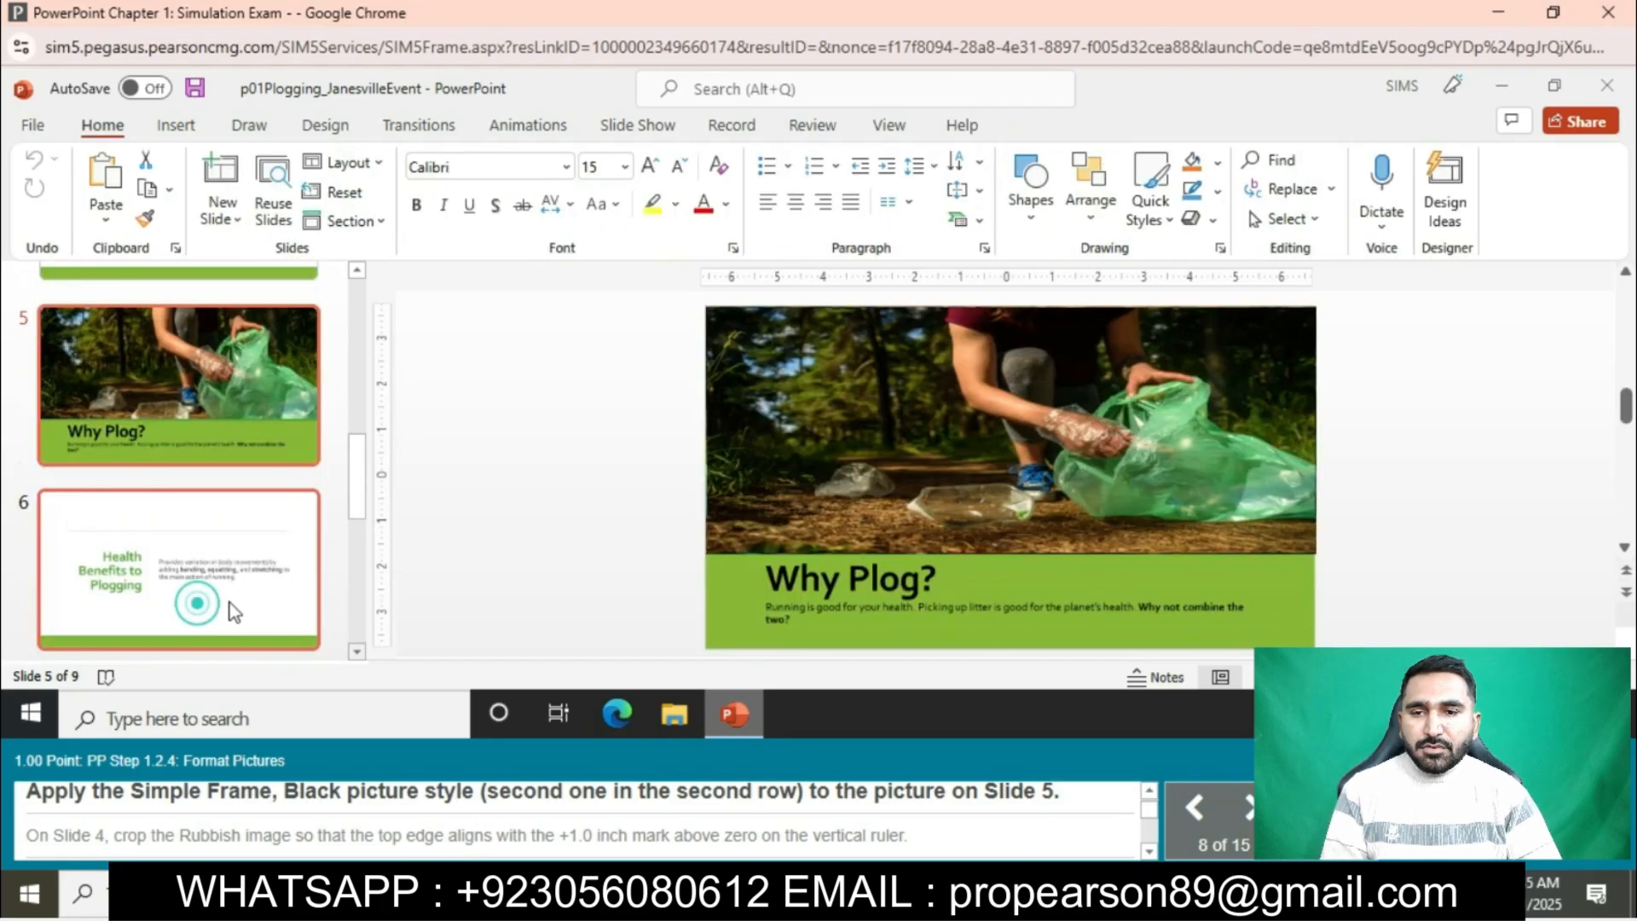
left_click(802, 515)
left_click(1080, 125)
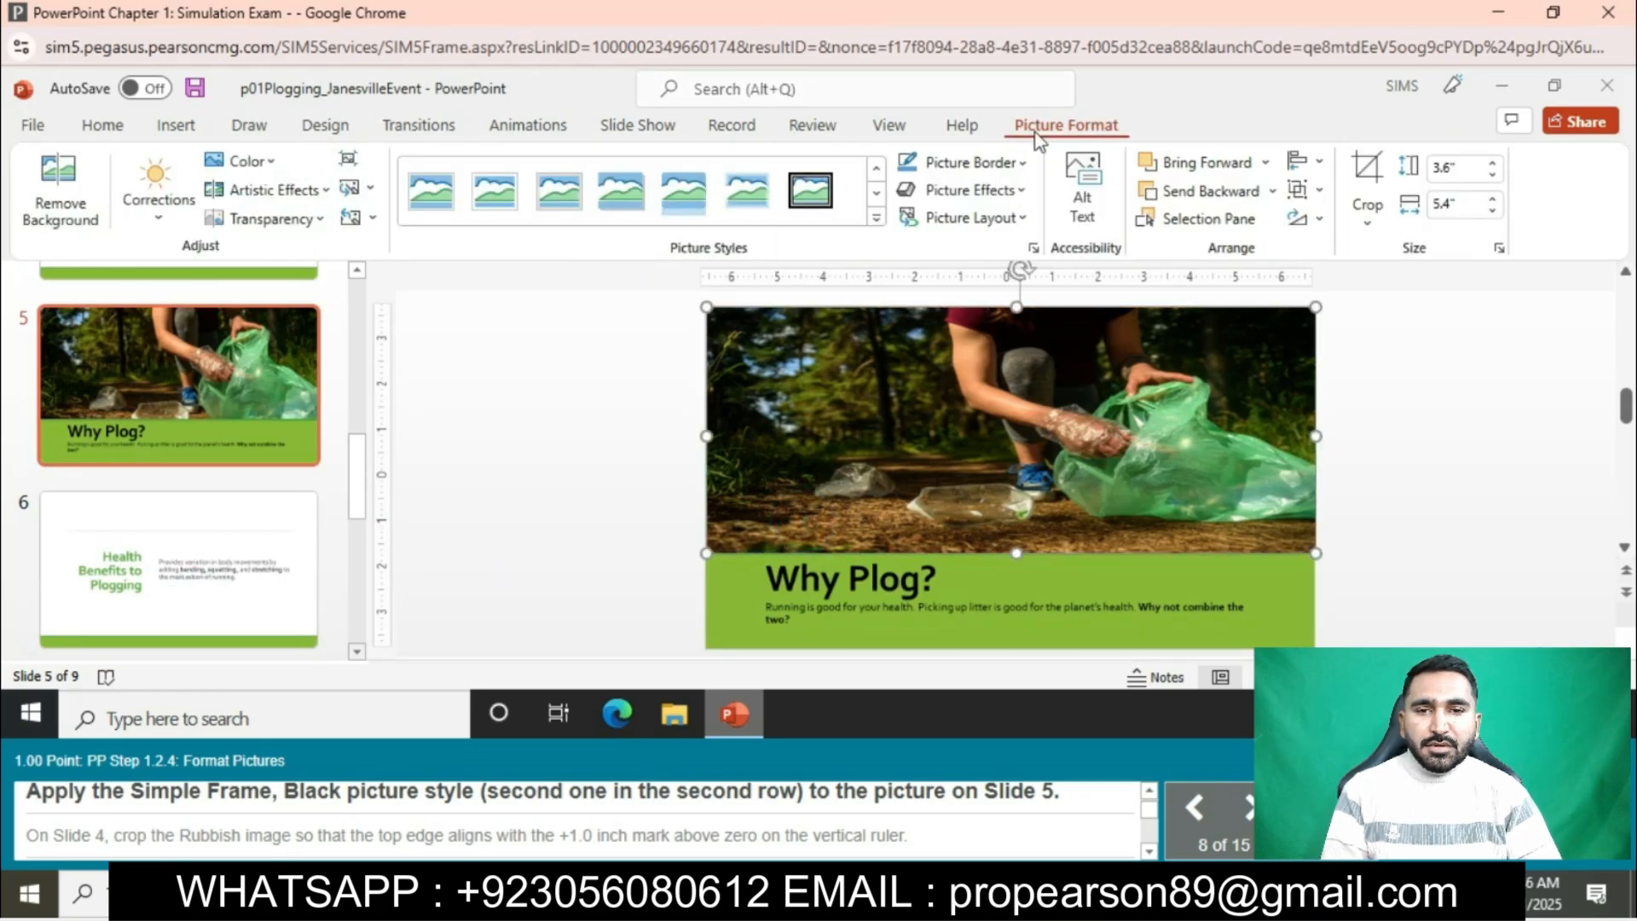
left_click(877, 218)
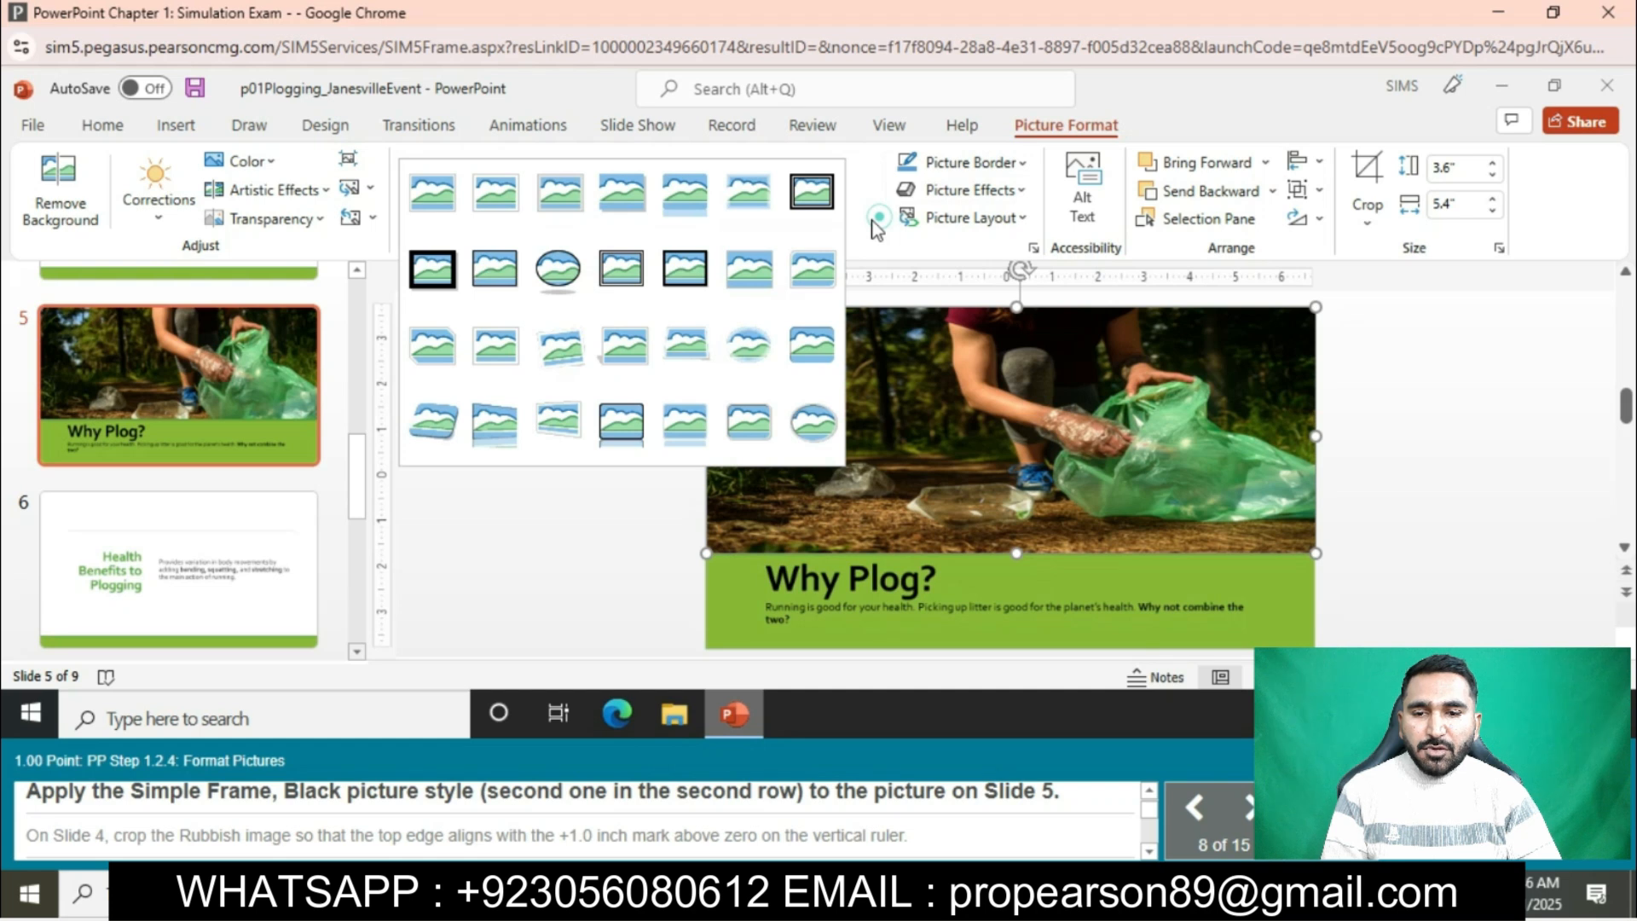
left_click(495, 268)
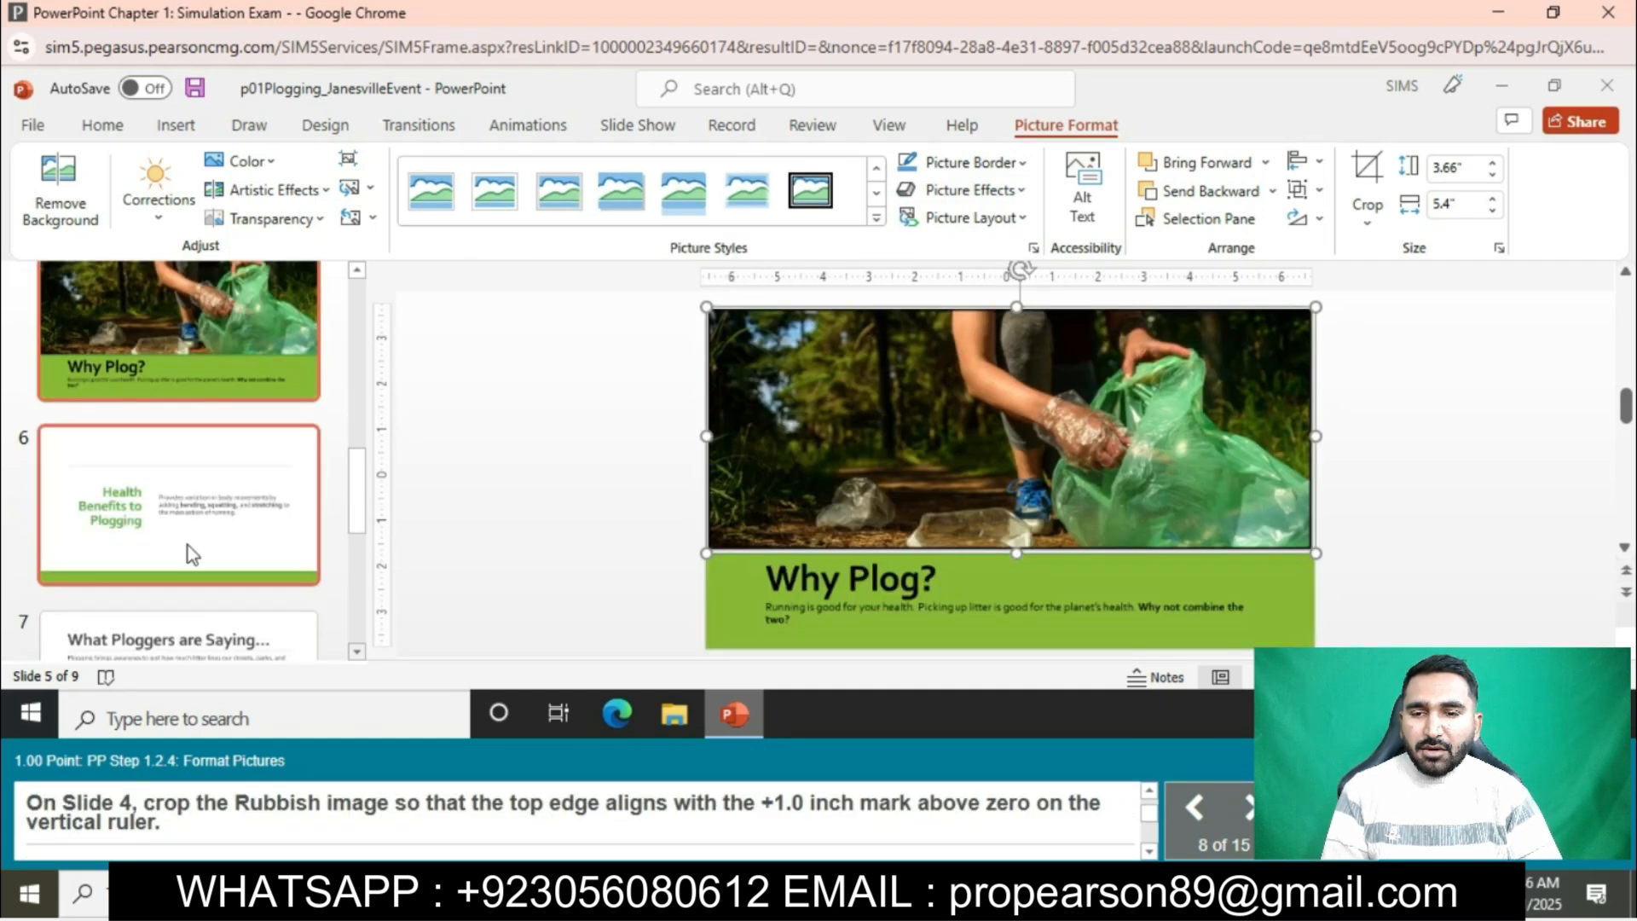
- Crop the top edge of the picture on slide 4 down to the +1.0 inch mark on the vertical ruler
scroll(188, 546, "up", 3)
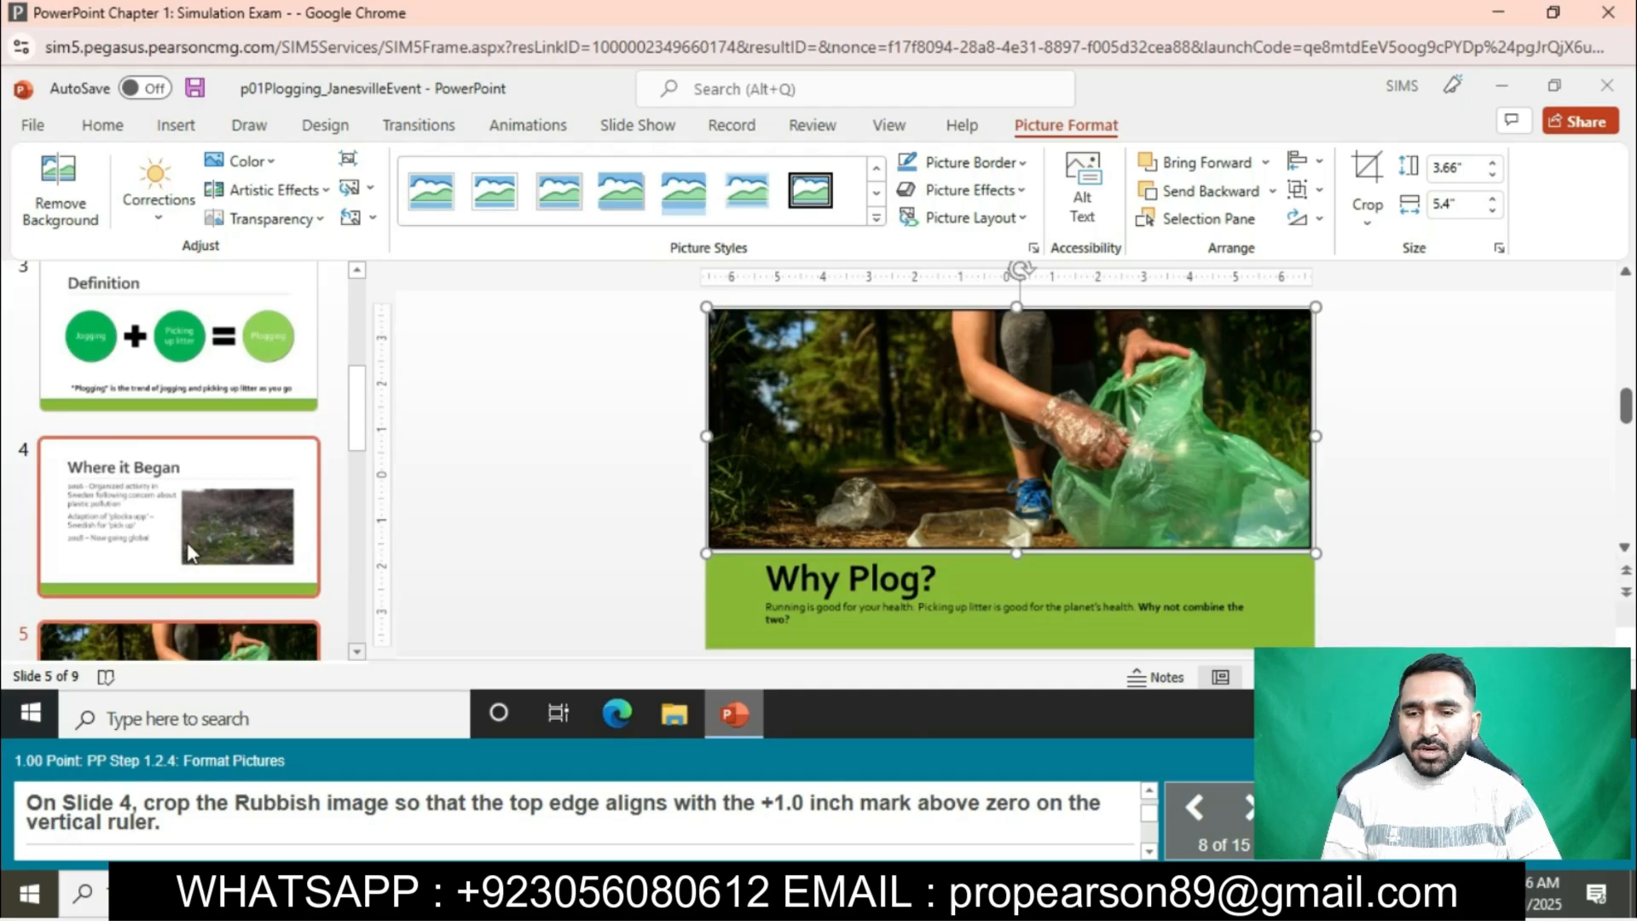
left_click(189, 552)
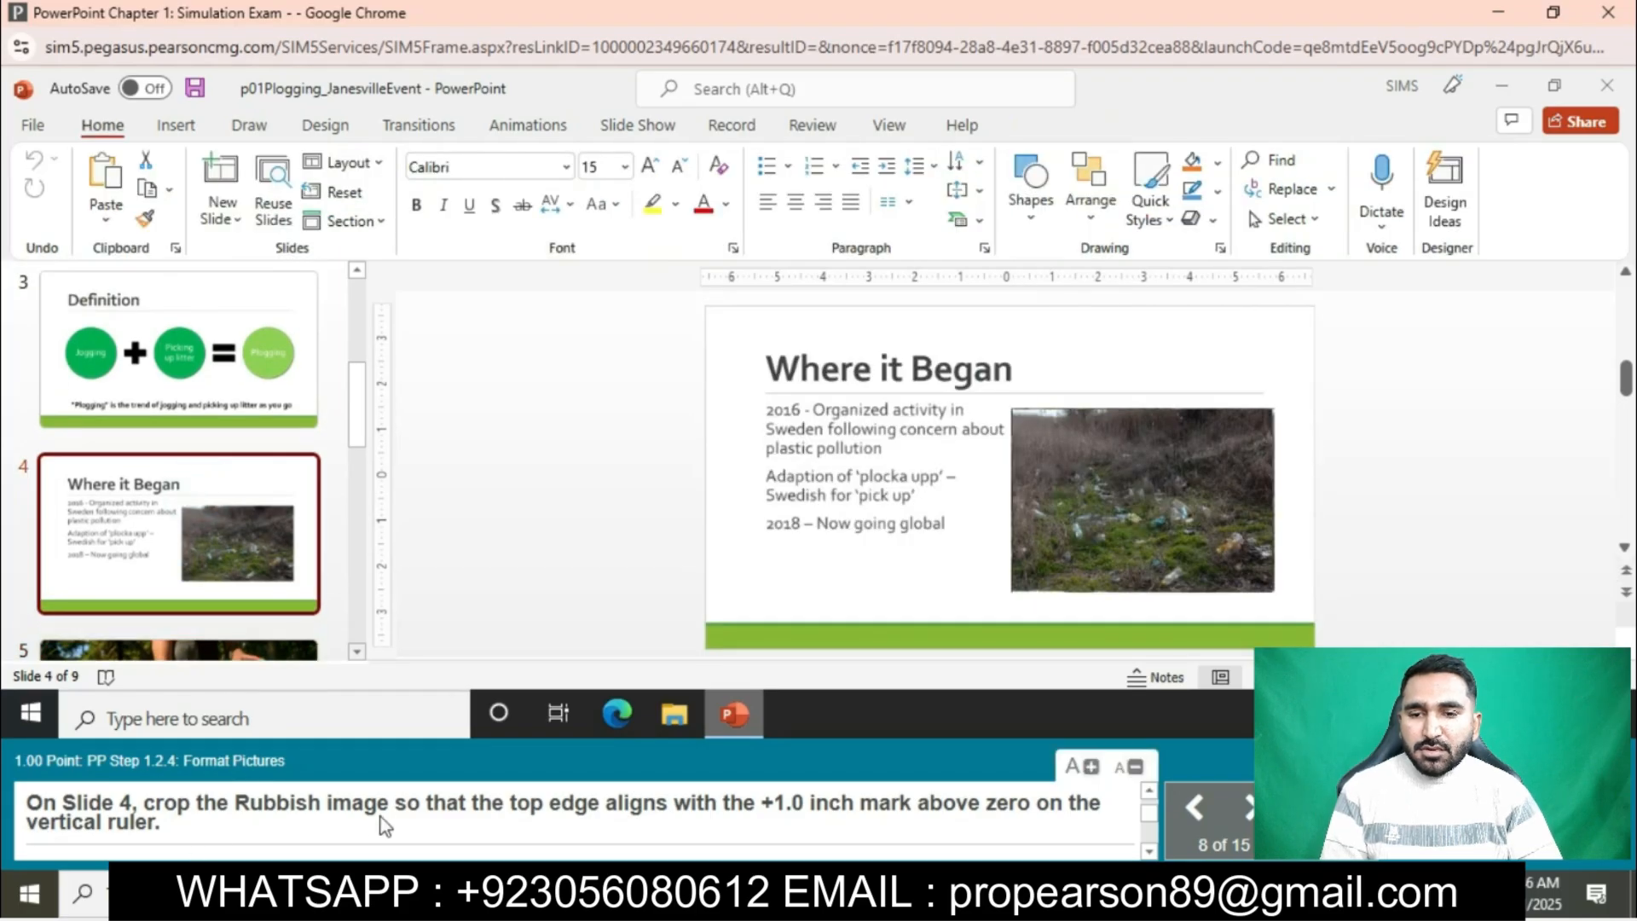
left_click(1113, 565)
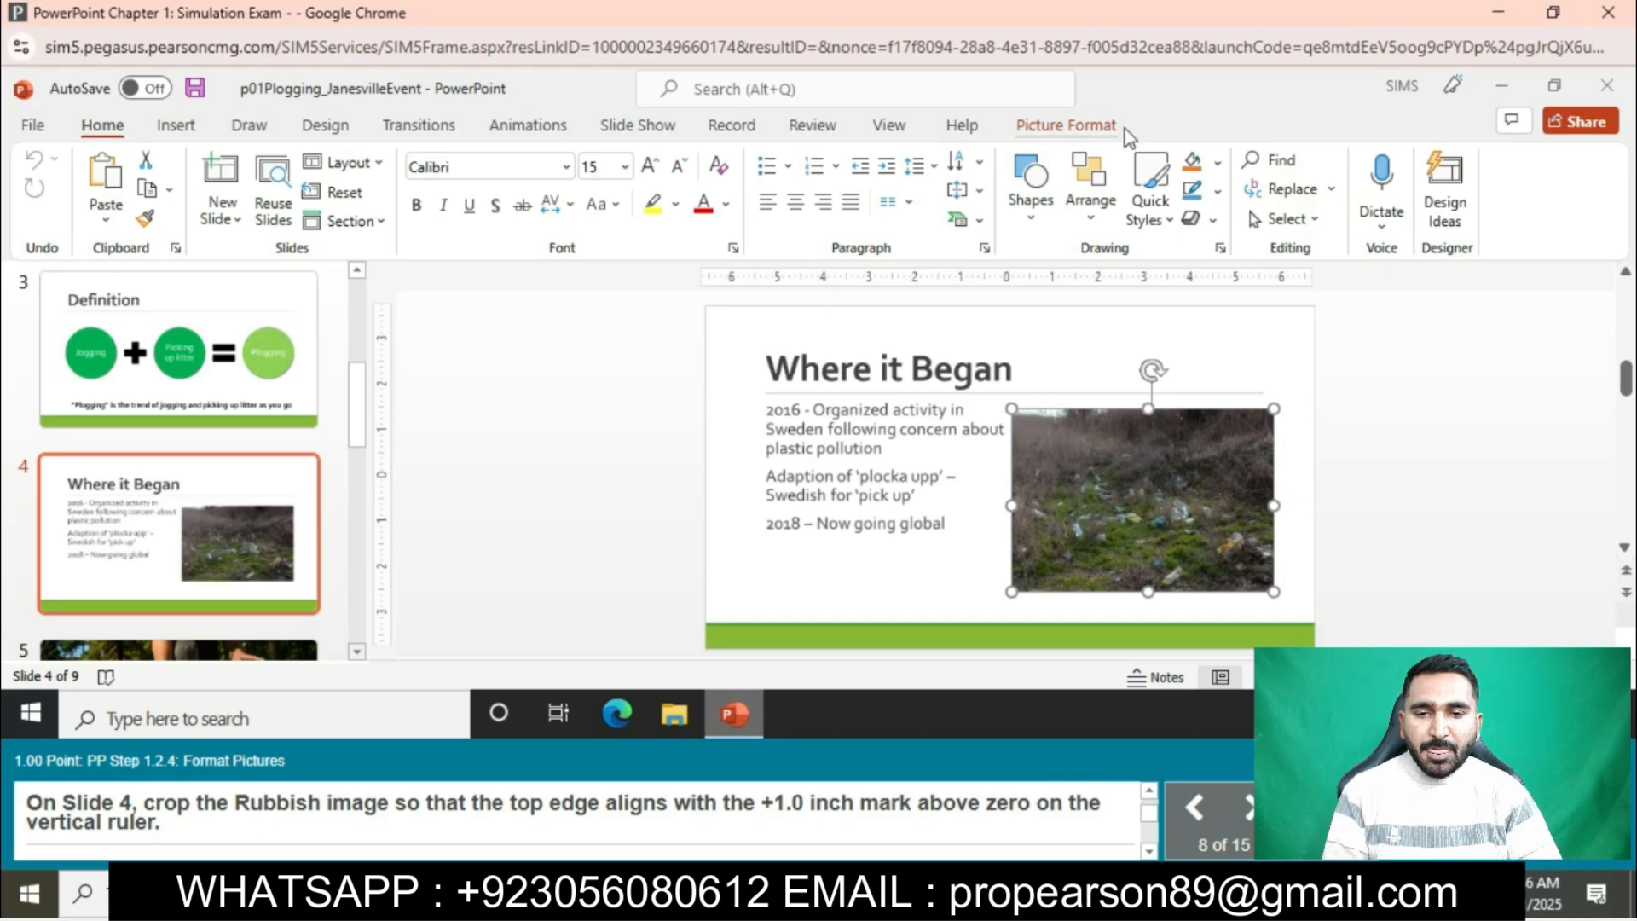
left_click(1092, 123)
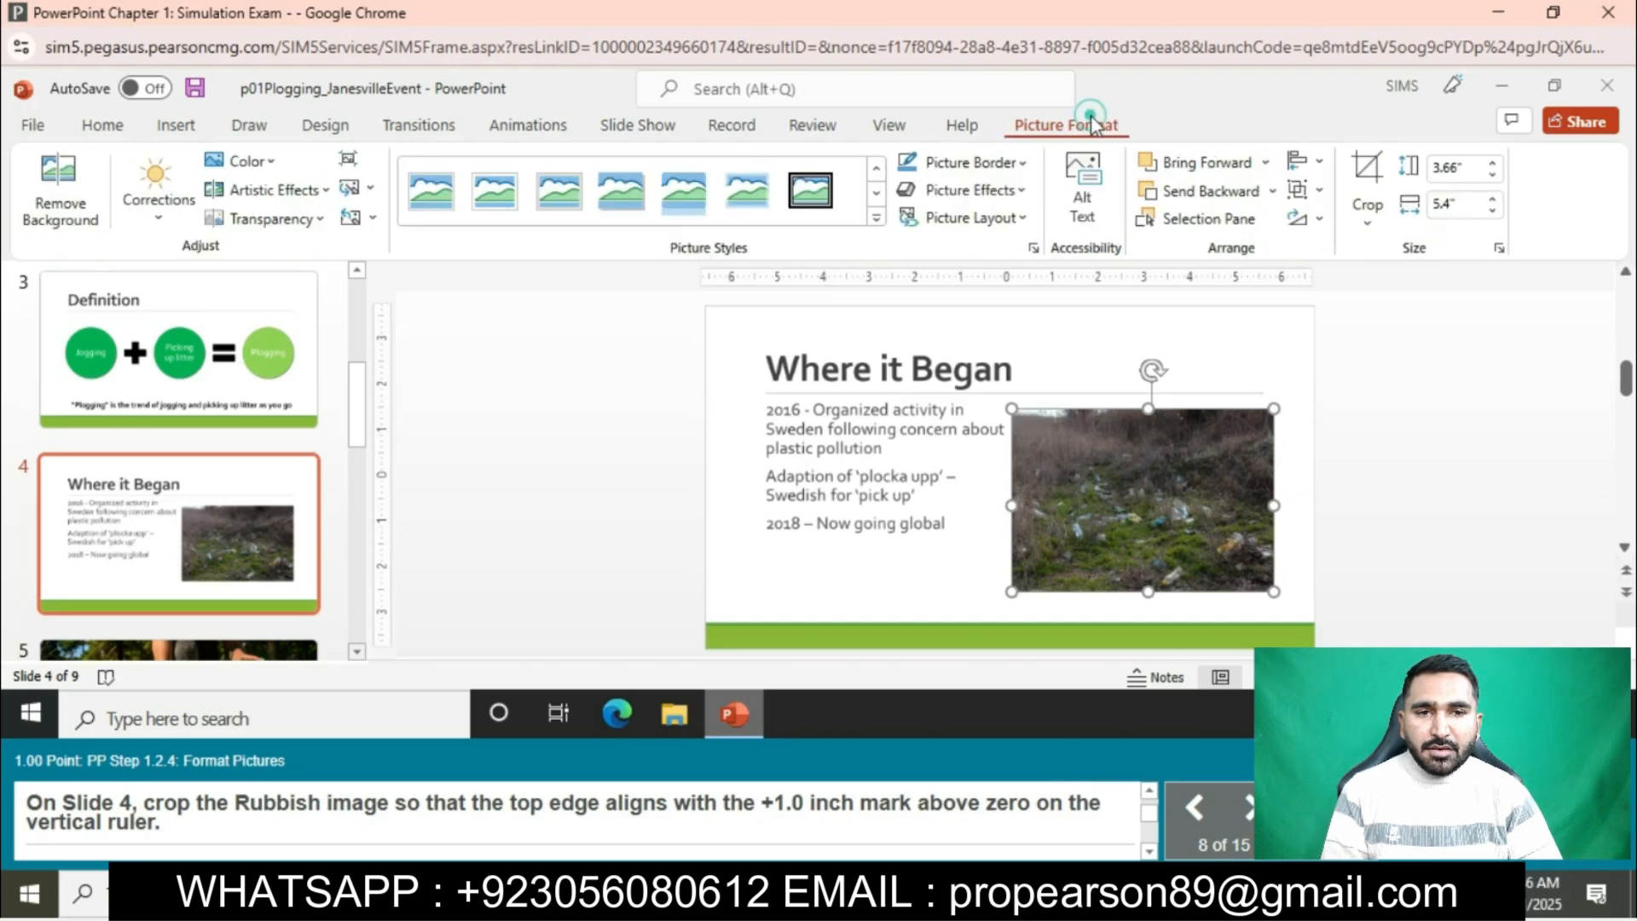
left_click(1370, 223)
left_click(1392, 254)
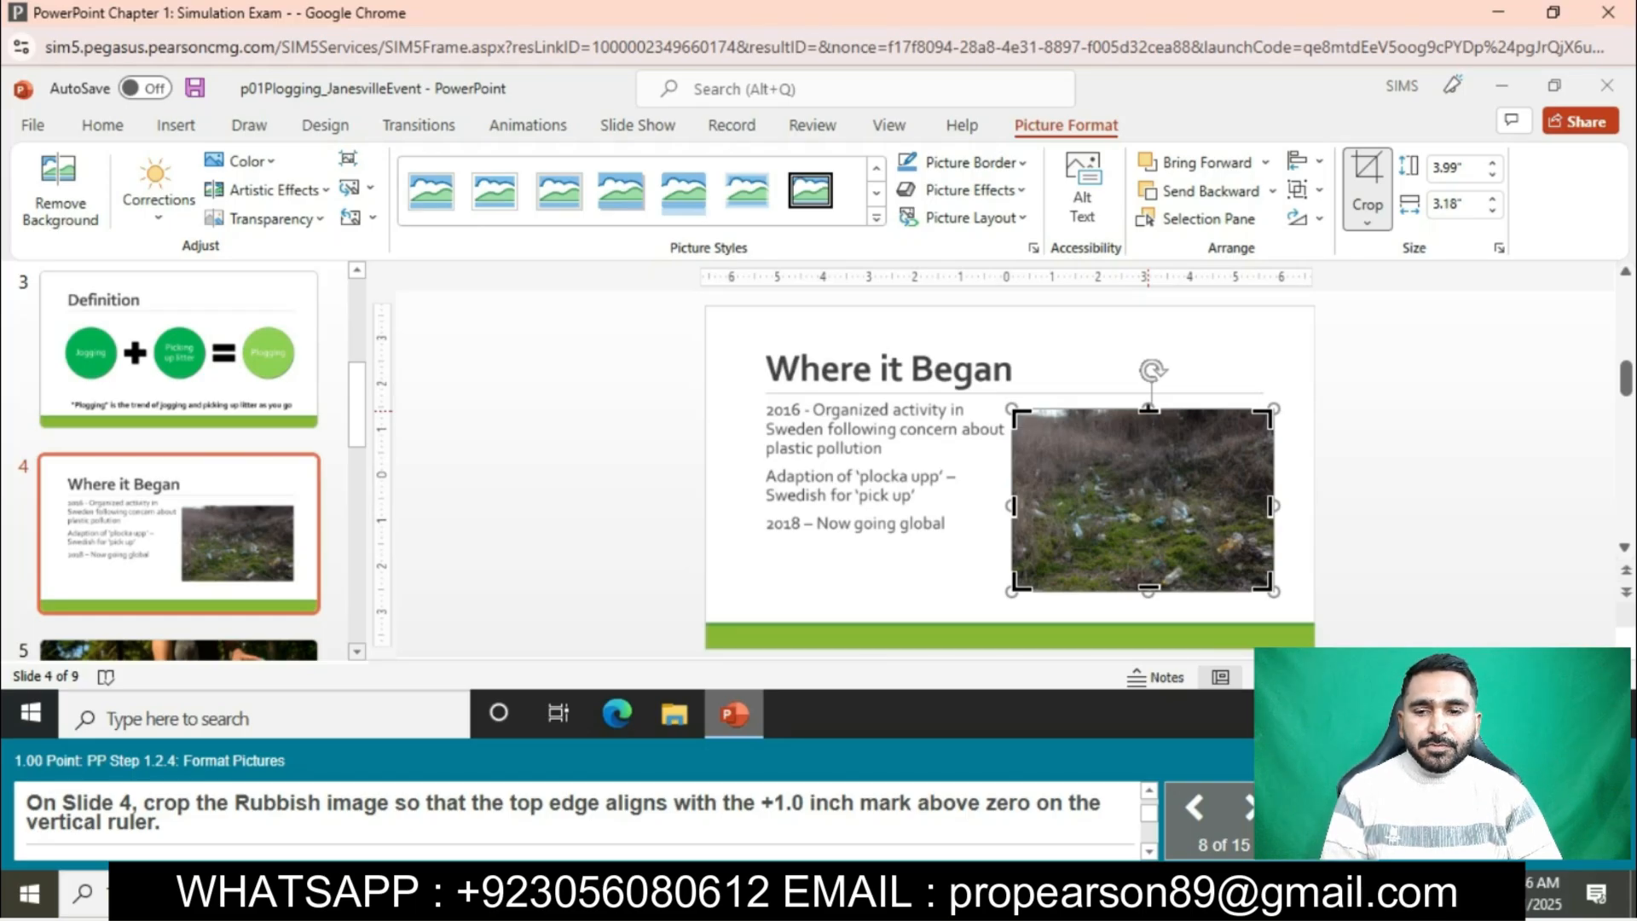
left_click_drag(1149, 410, 1147, 423)
left_click(1365, 396)
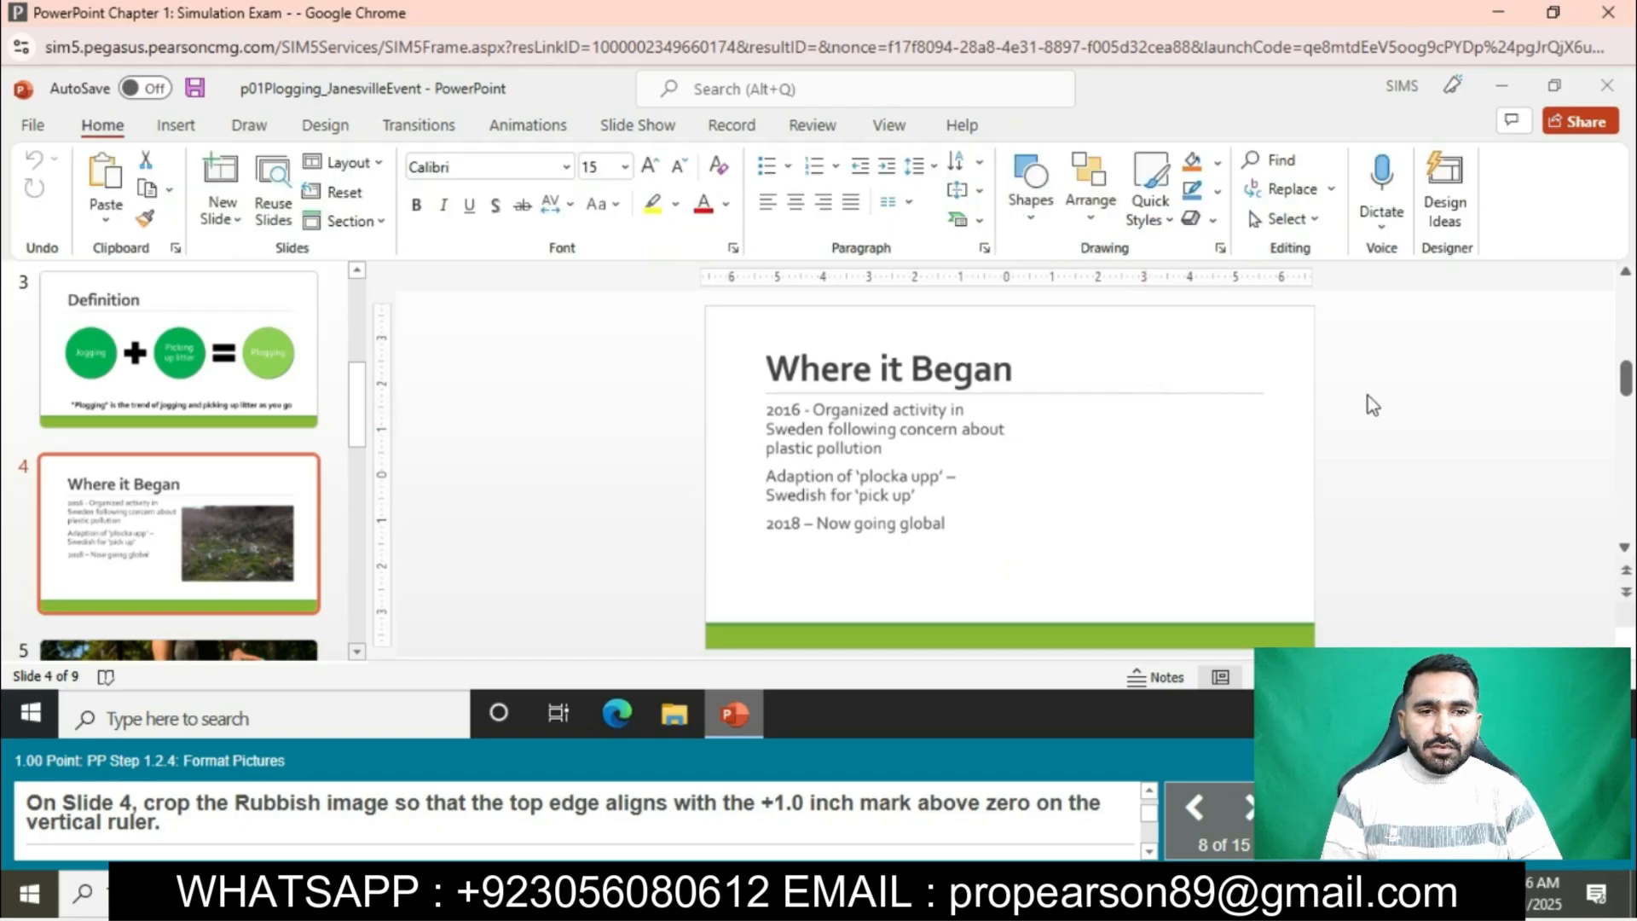